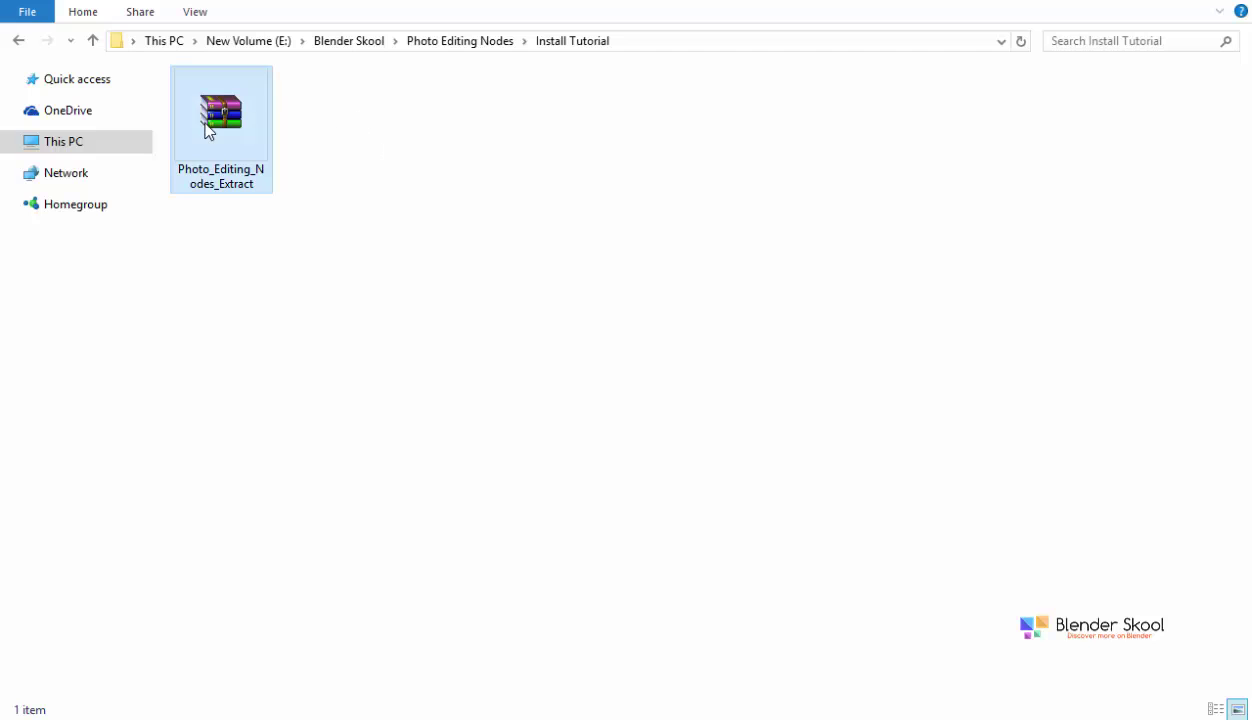
Step: Extract the Photo_Editing_Nodes_Extract archive into the Install Tutorial folder and select the Photo_Editing_Nodes_Install archive
click(216, 178)
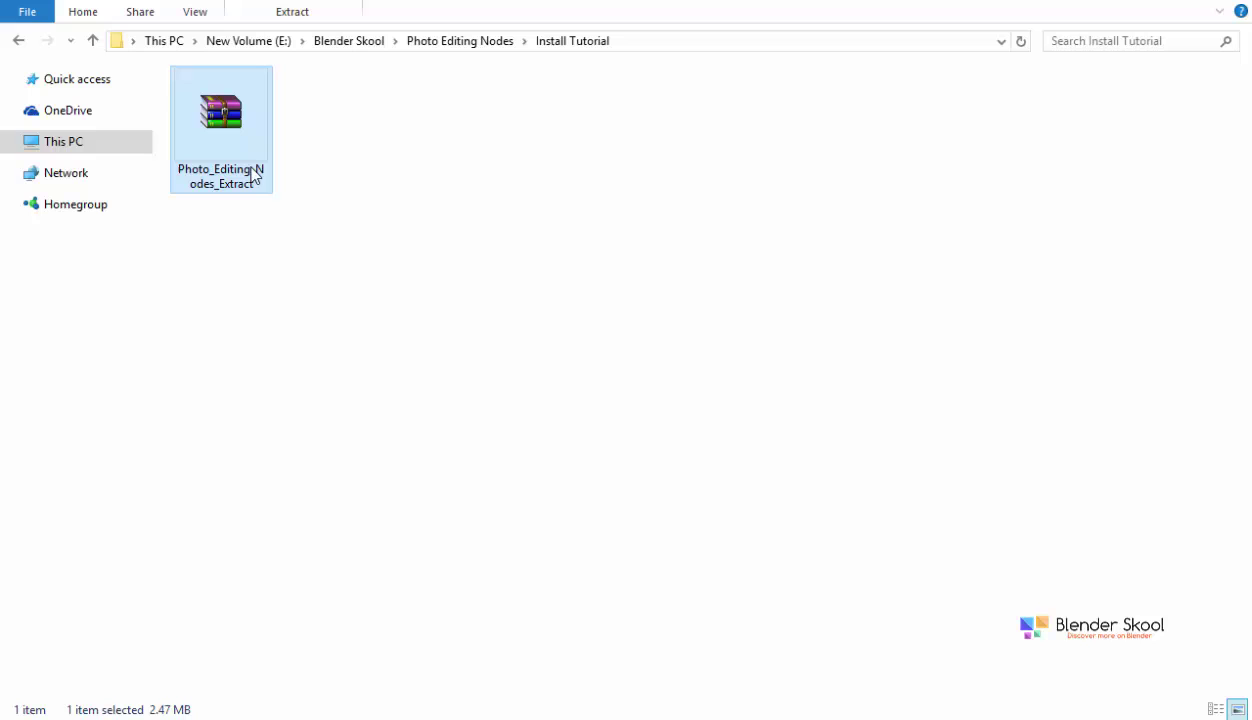
right_click(243, 110)
click(289, 216)
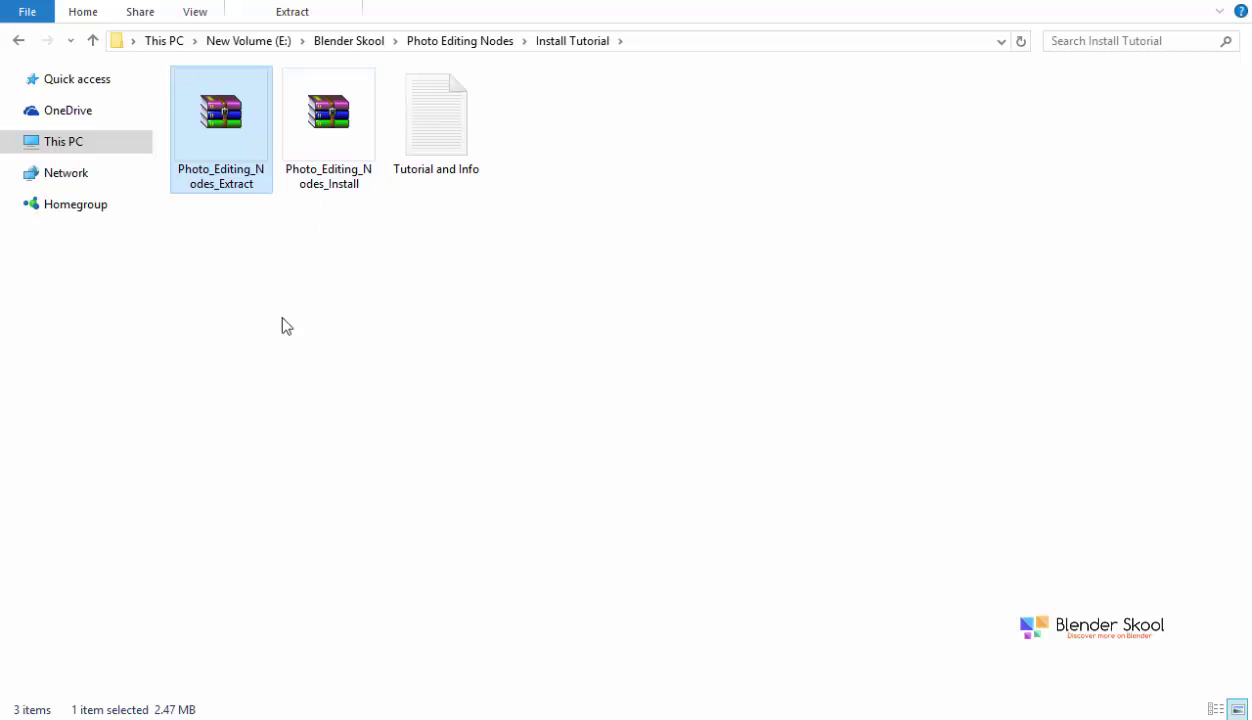
click(338, 158)
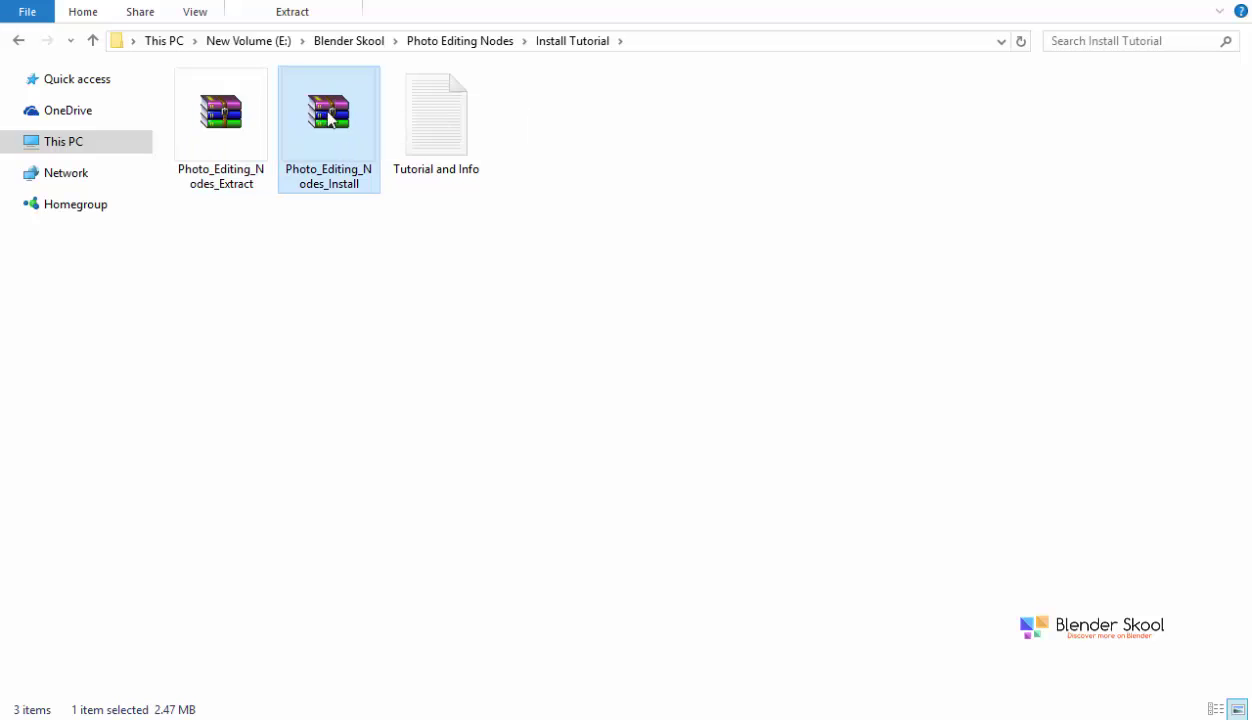
click(455, 128)
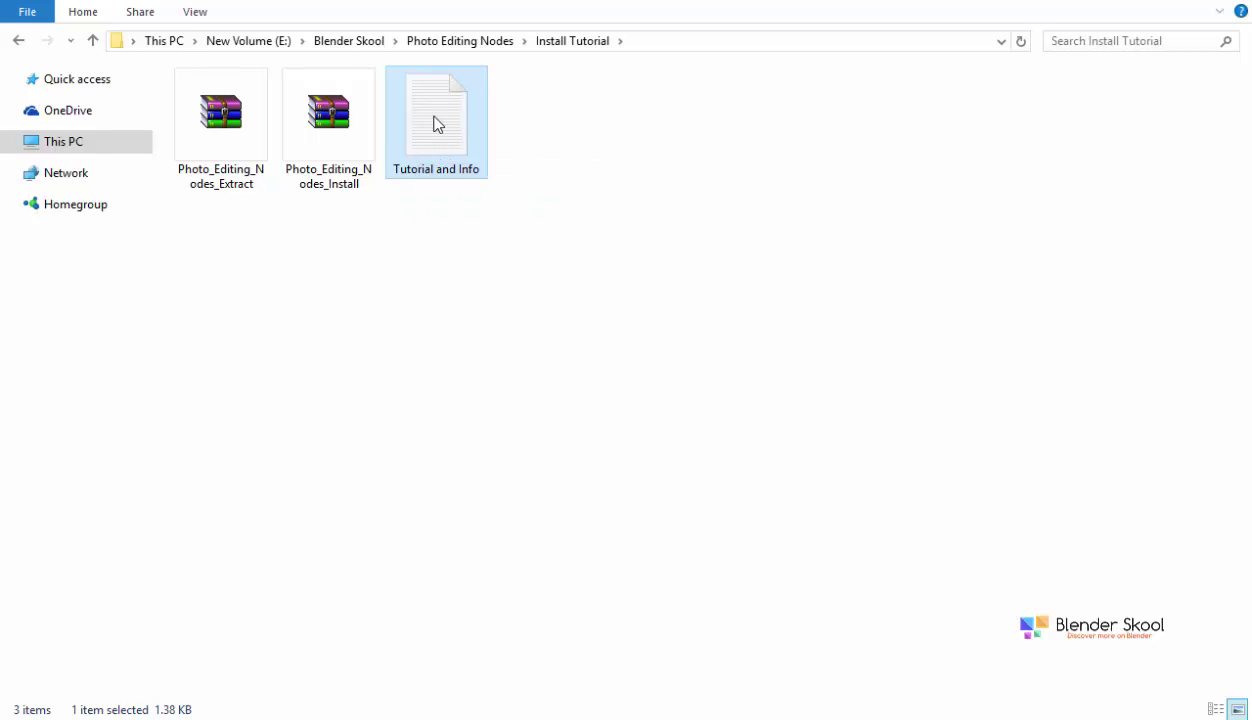
click(340, 133)
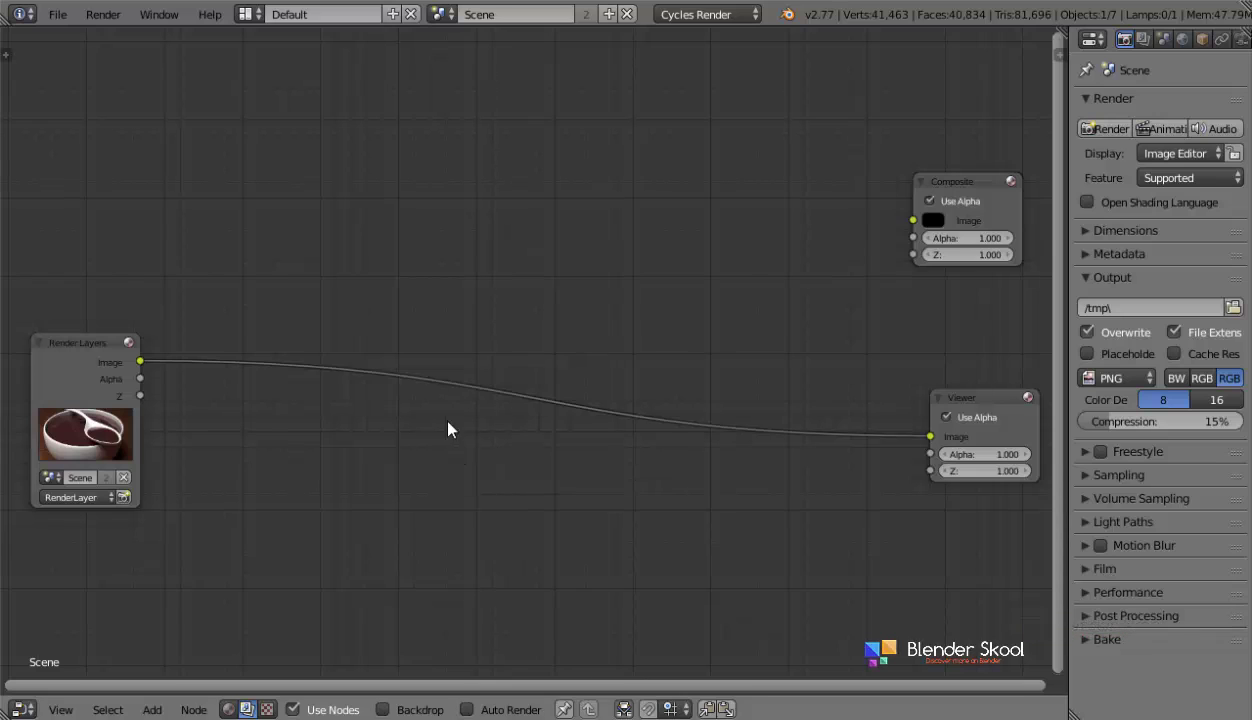
Step: Switch to Blender and install the add-on from Photo_Editing_Nodes_Install.zip through the user preferences
click(57, 14)
click(59, 232)
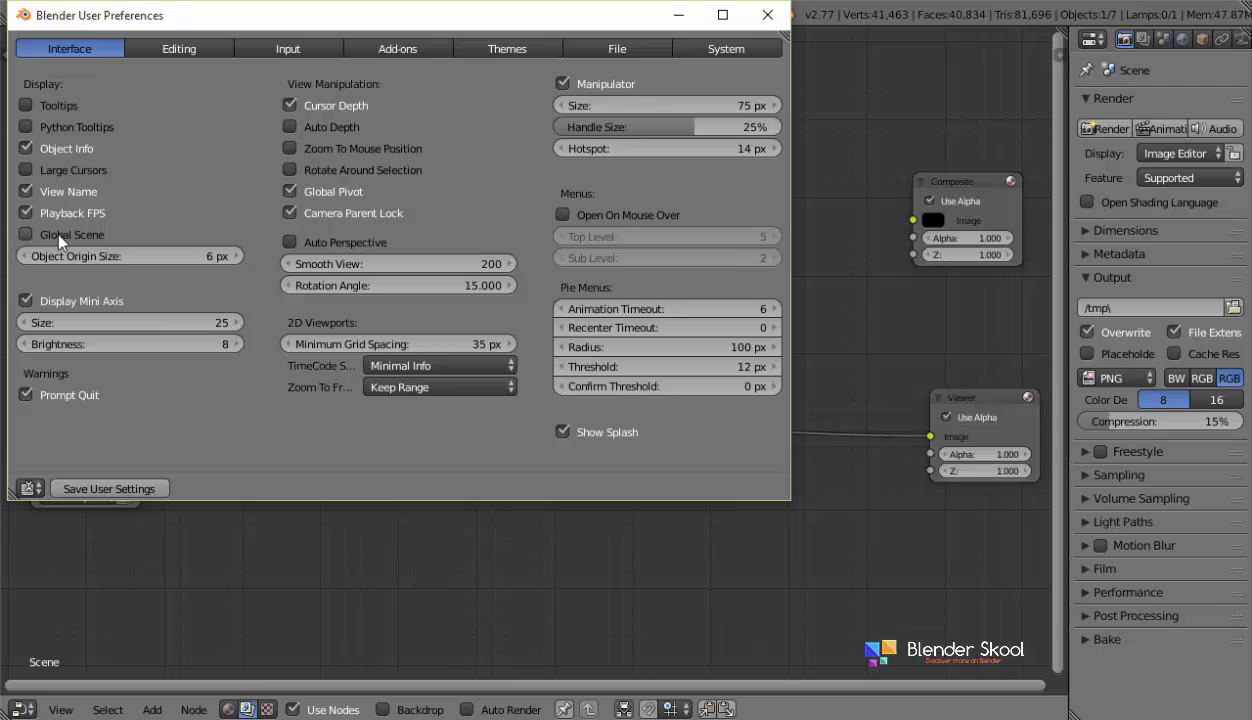
click(366, 52)
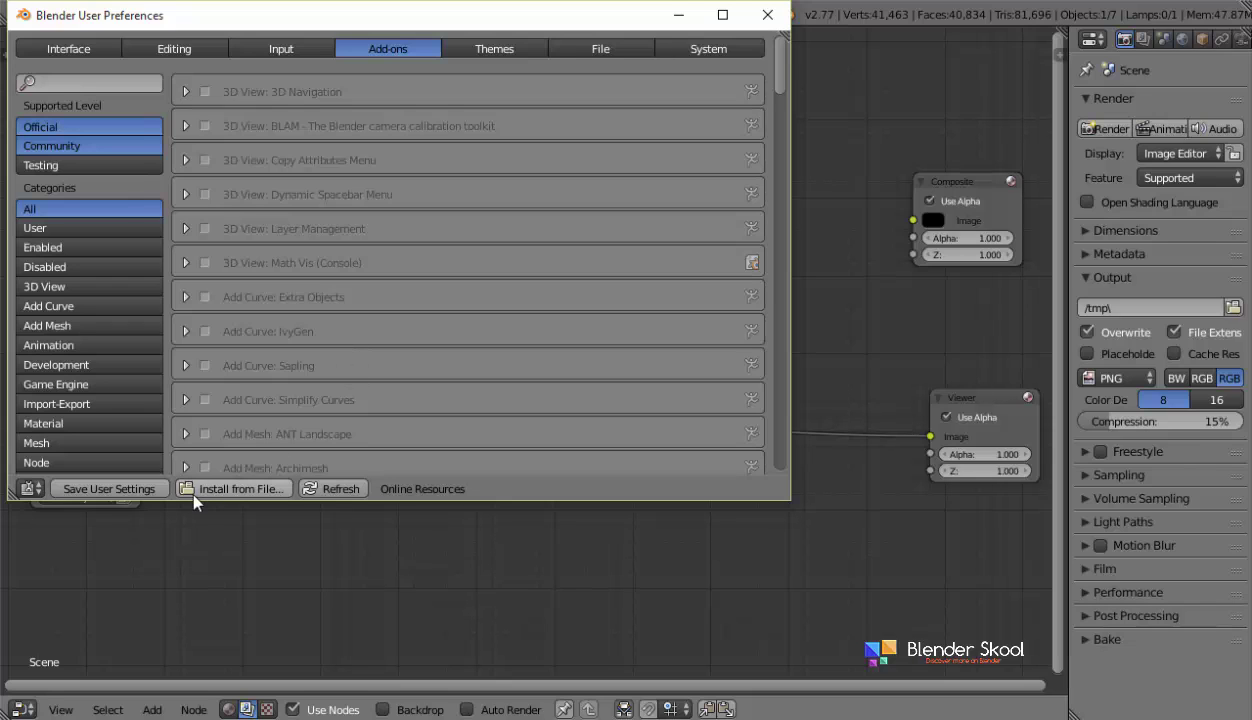
click(263, 494)
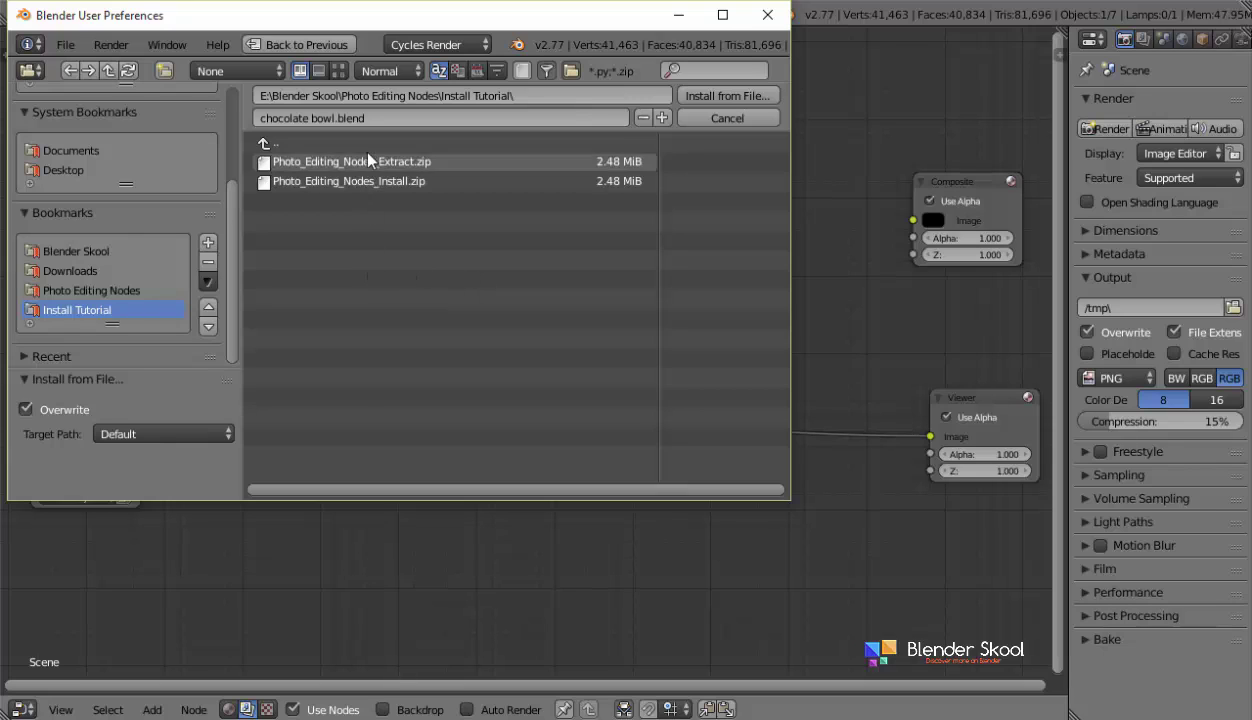
click(435, 163)
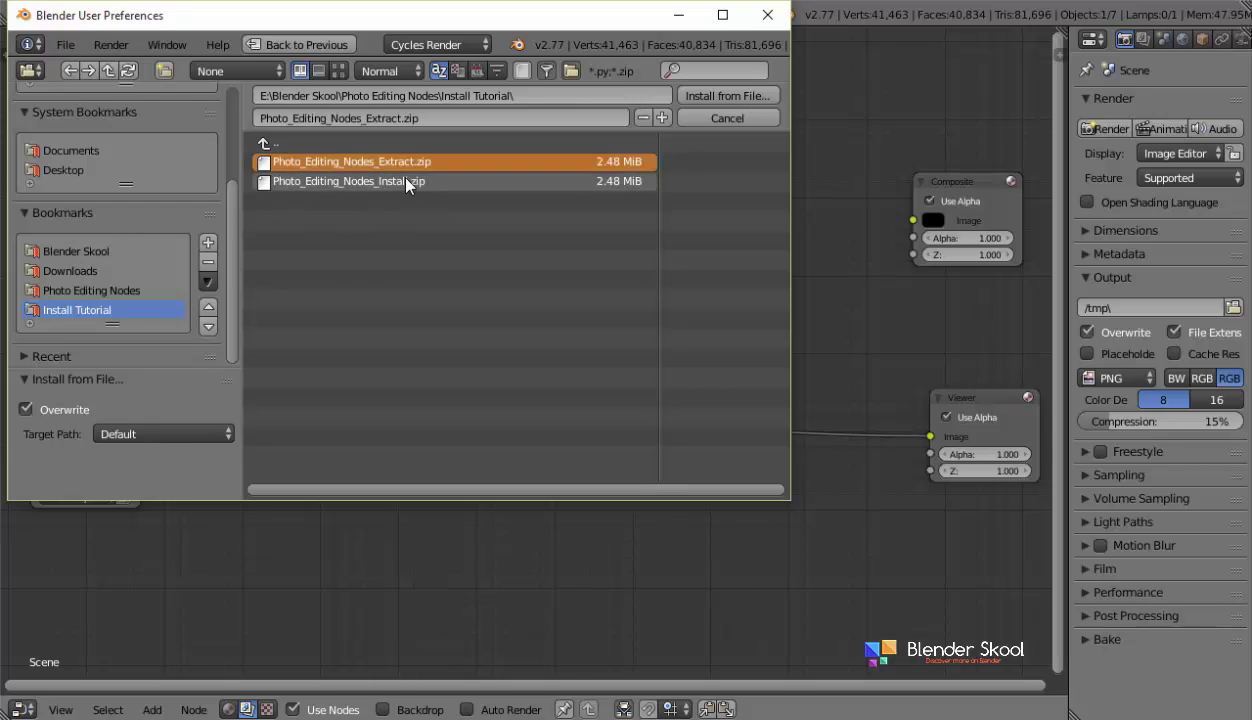
click(398, 183)
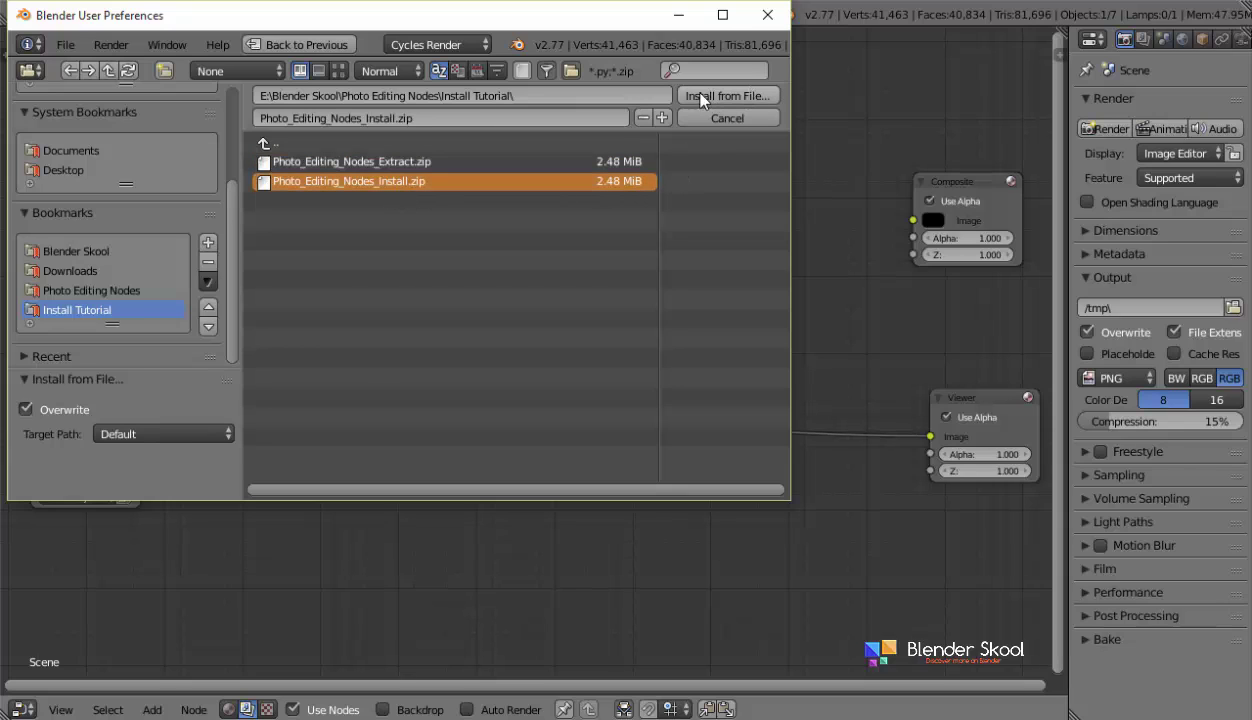
click(728, 96)
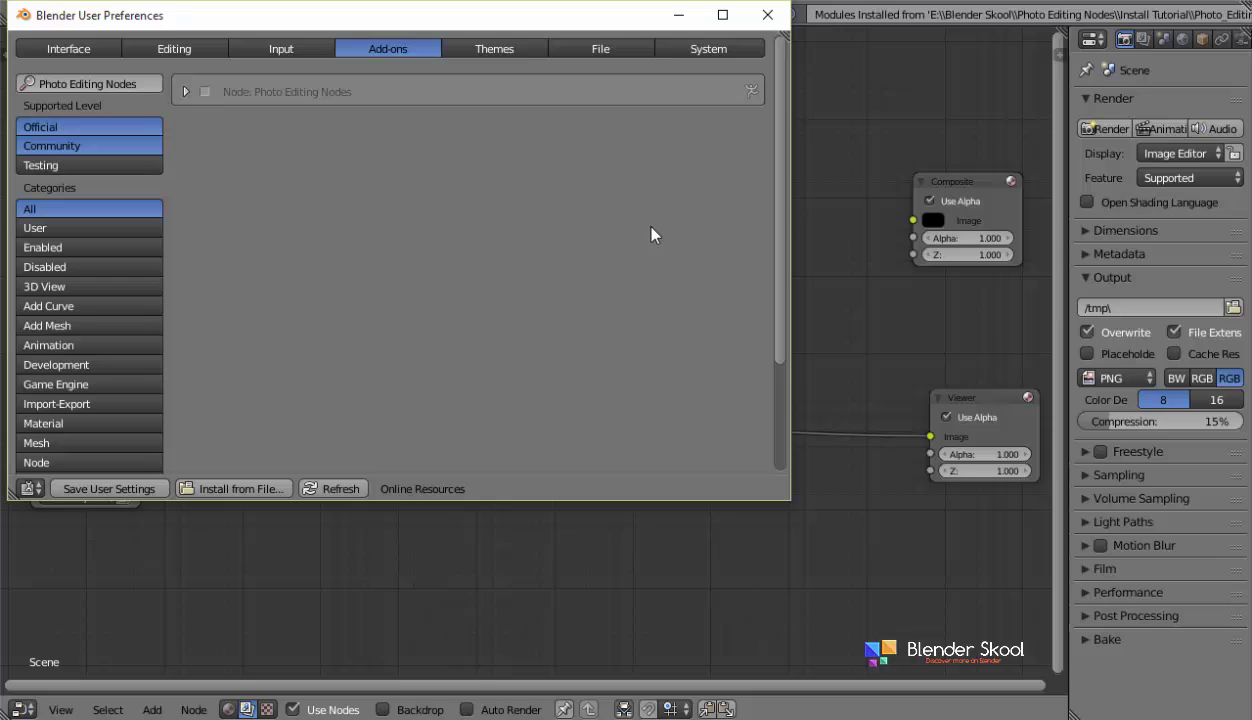
Step: Enable the Photo Editing Nodes add-on, save the user settings and close the preferences
click(186, 92)
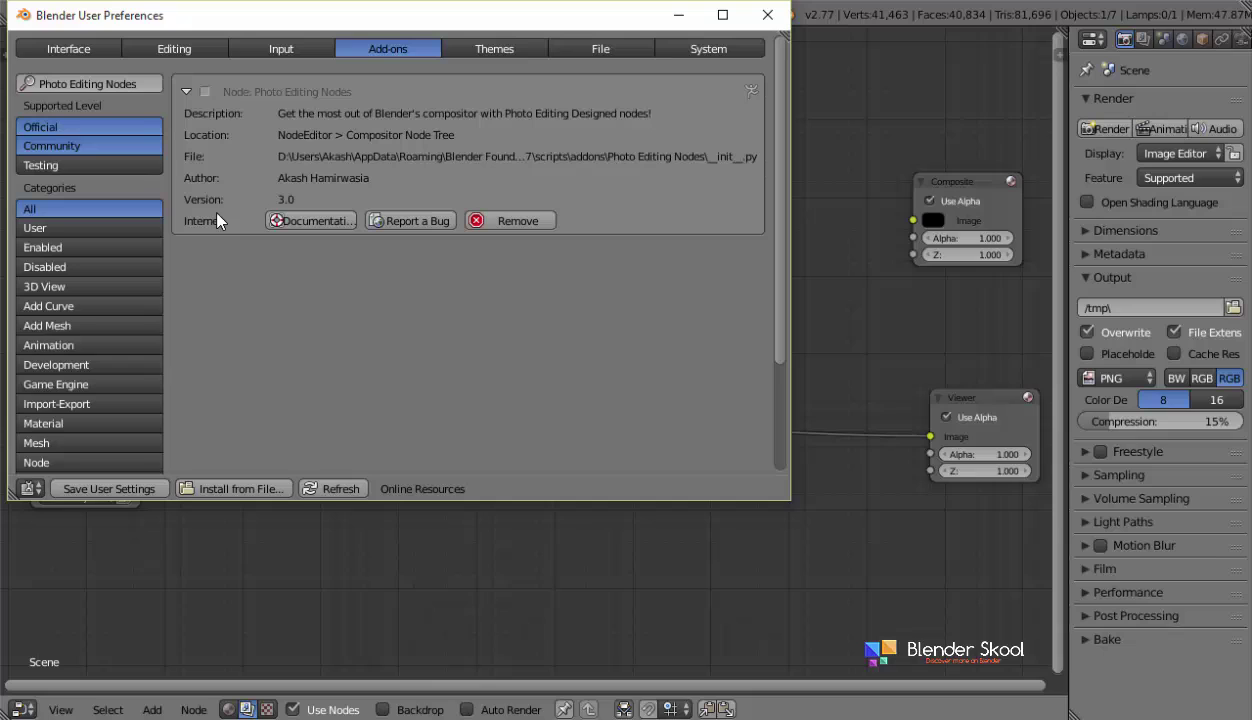
click(205, 92)
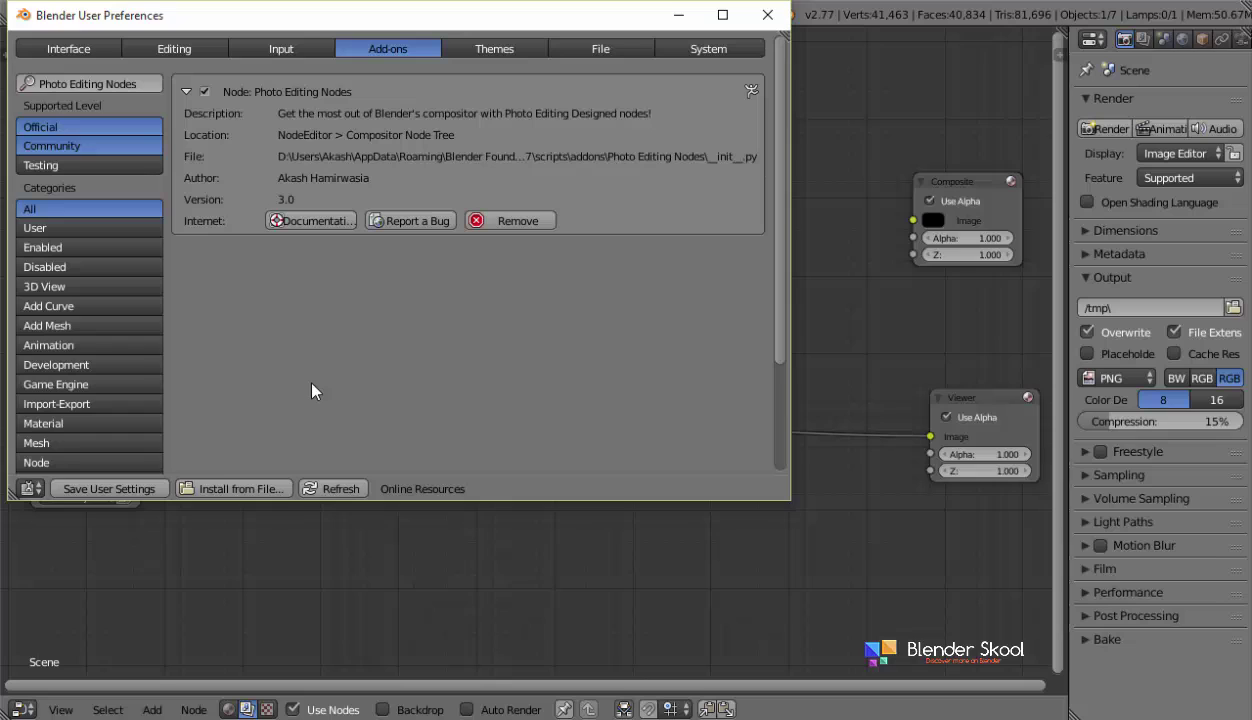
click(141, 490)
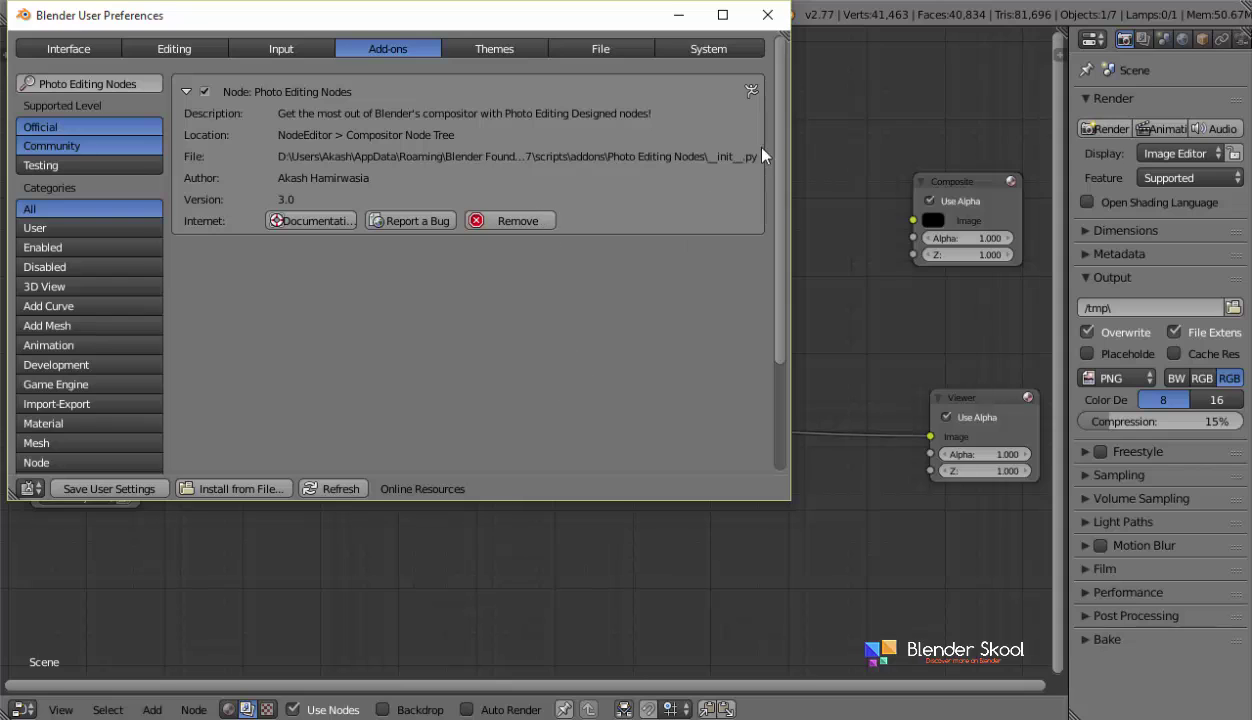
click(765, 13)
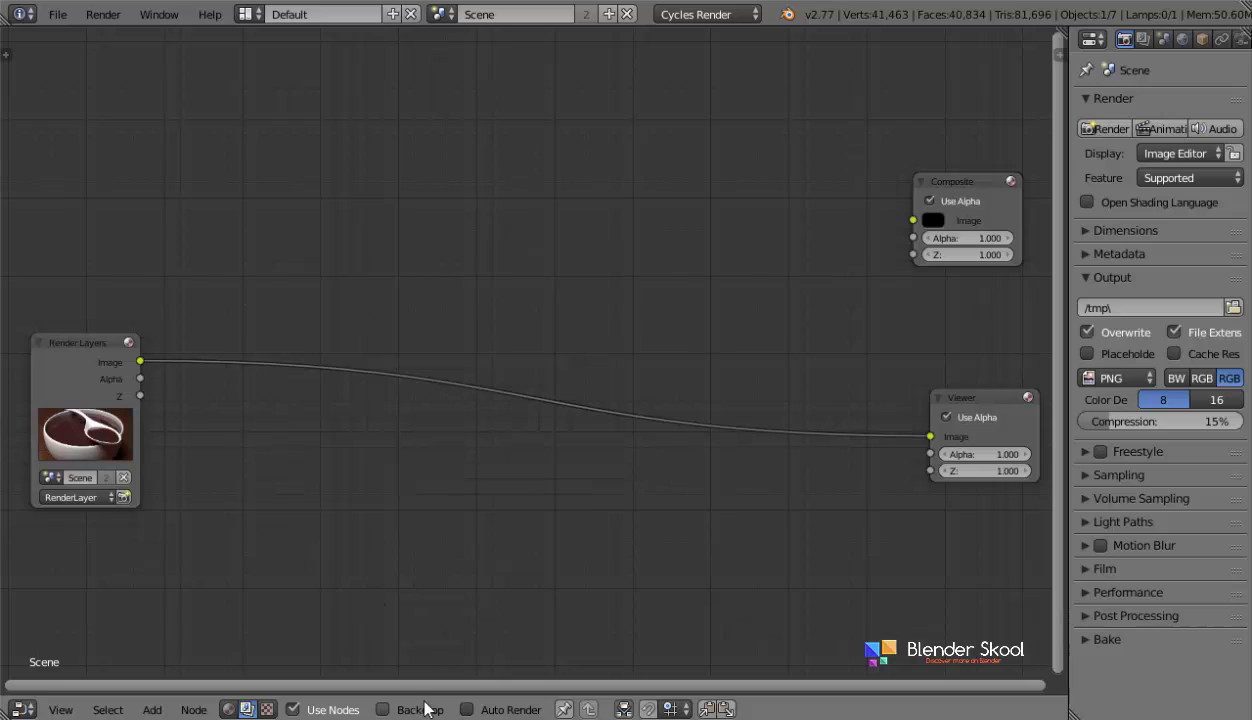
Step: Turn on the compositor backdrop and insert a Dirty Lens group node into the link between Render Layers and Viewer
click(398, 706)
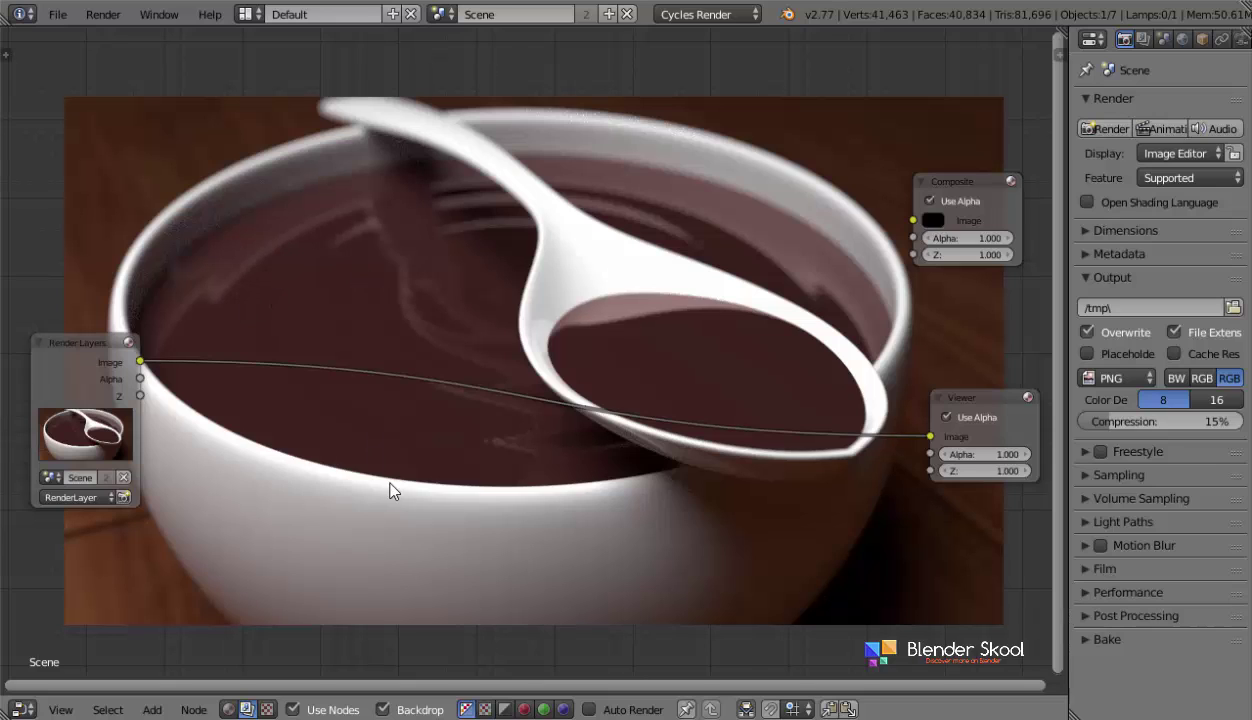
key(shift+a)
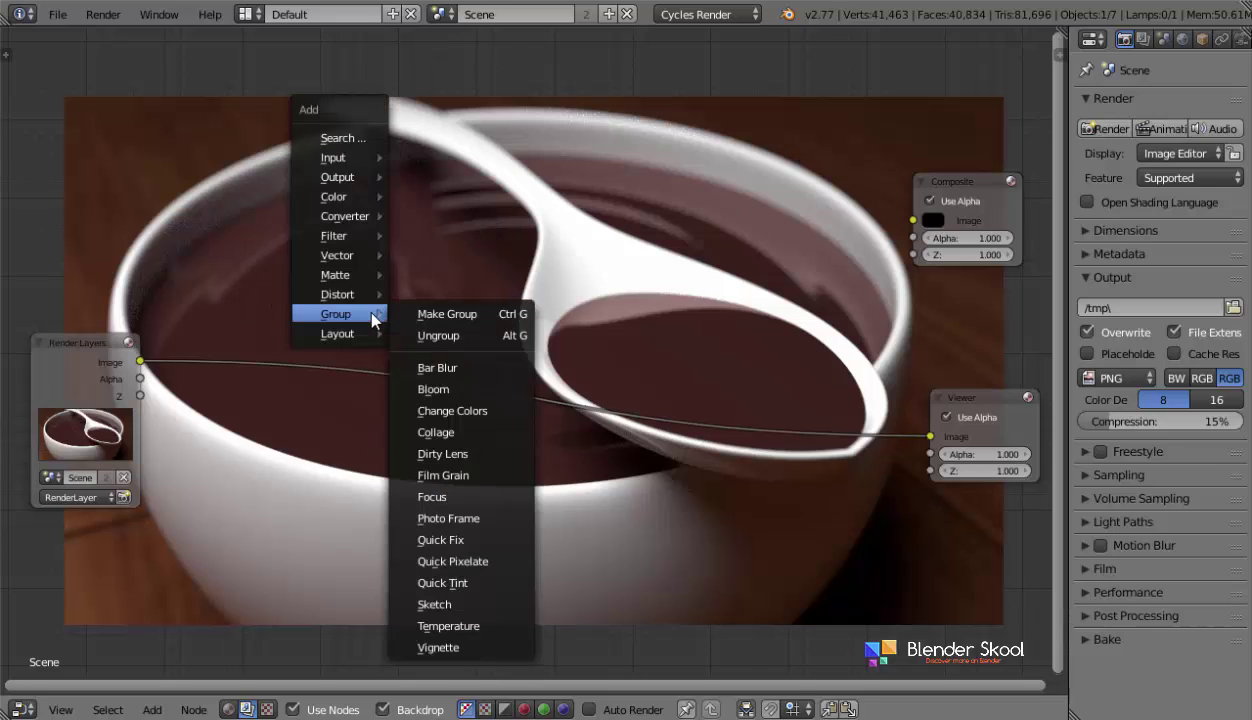
mouse_move(345, 295)
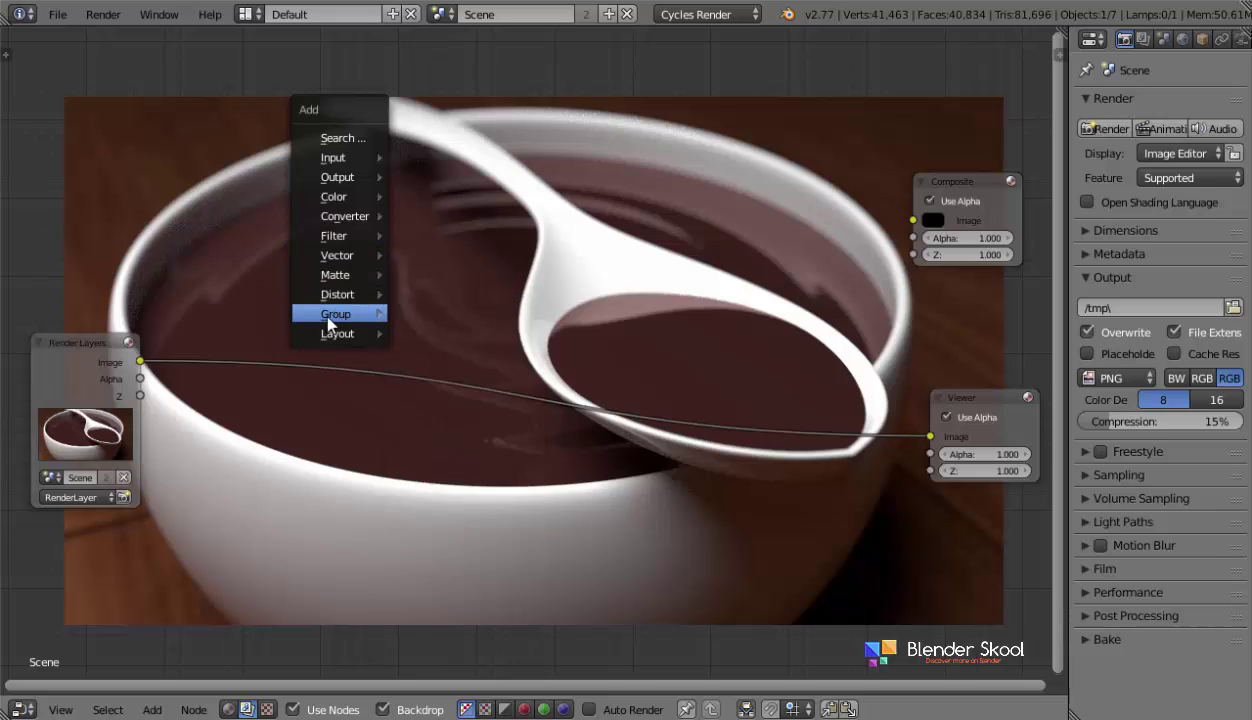
mouse_move(354, 318)
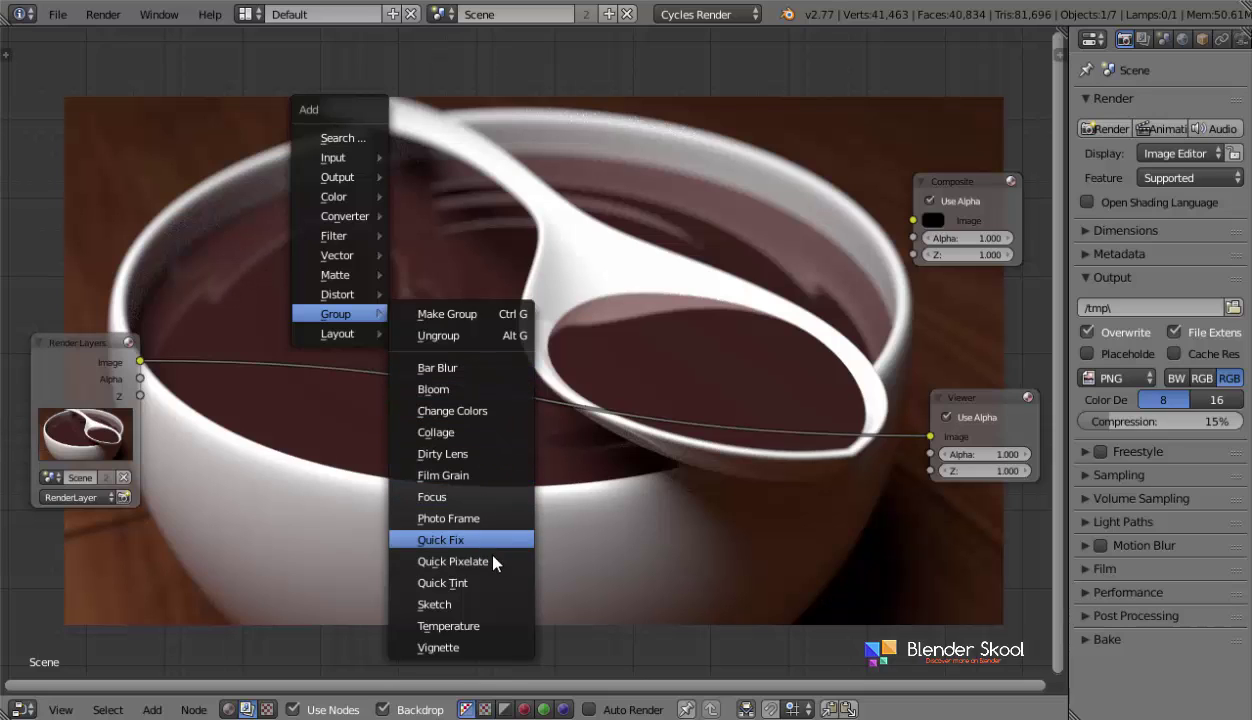
click(465, 454)
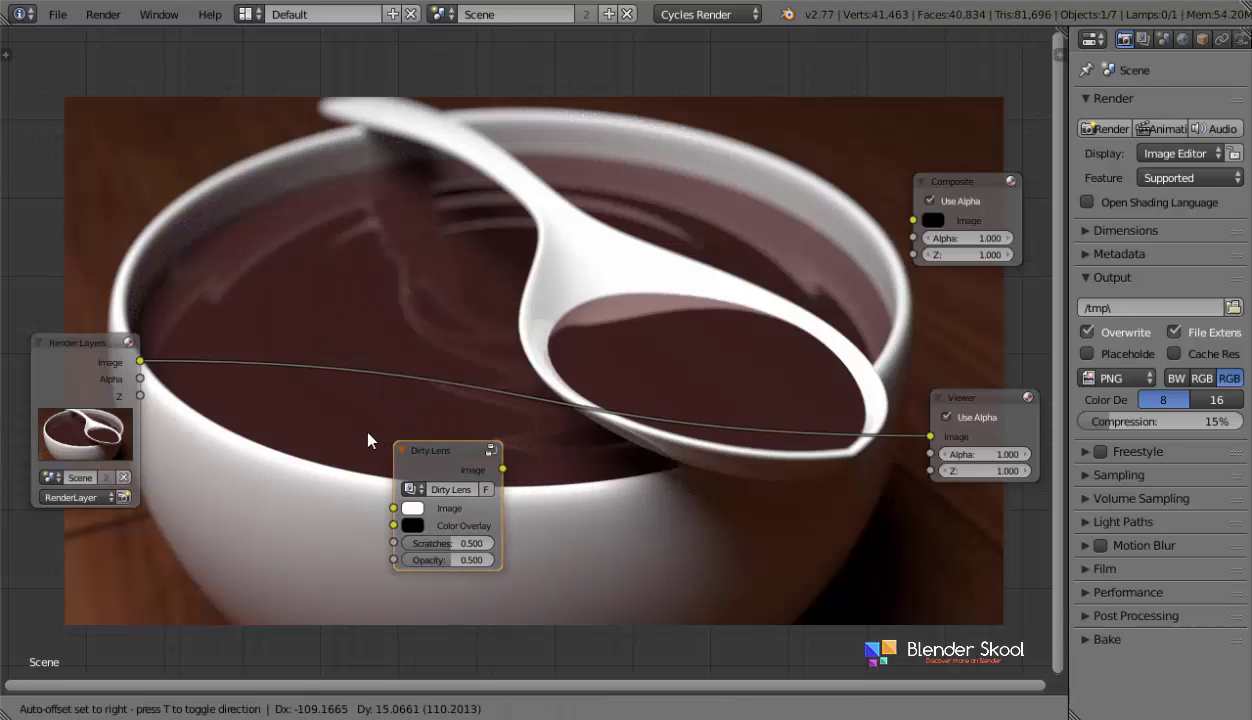
click(374, 190)
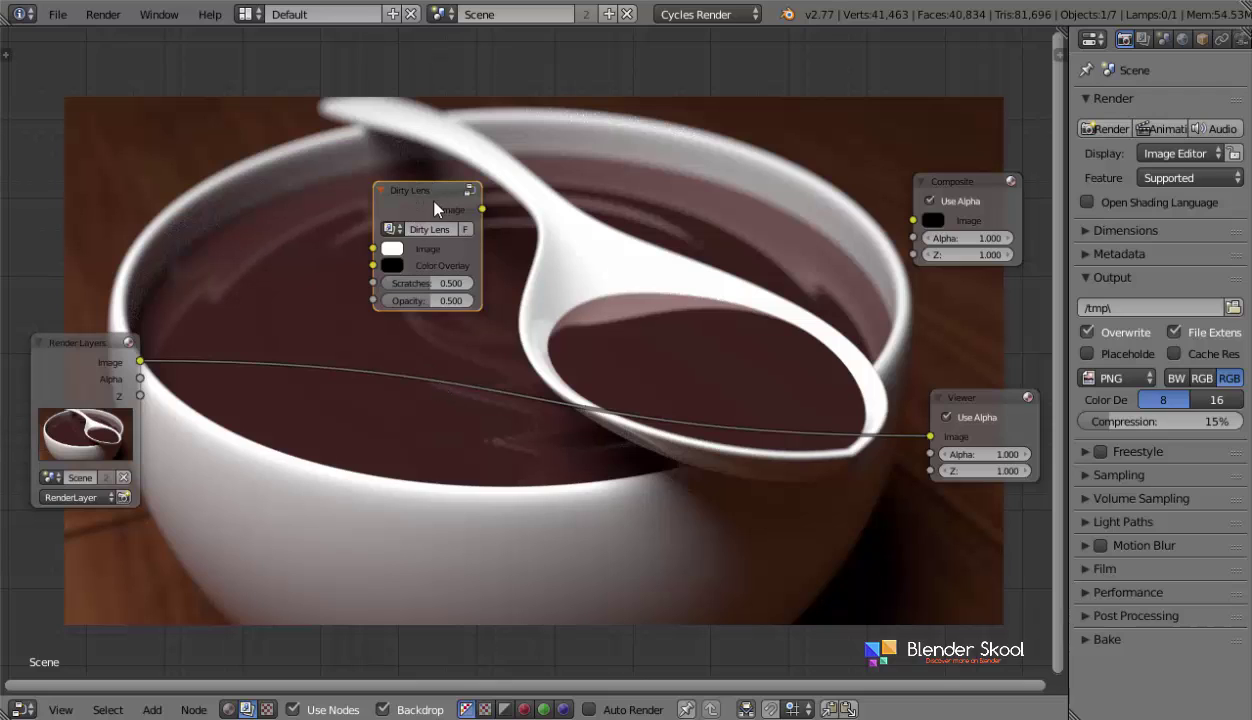
drag(414, 200, 430, 356)
scroll(385, 352, up, 2)
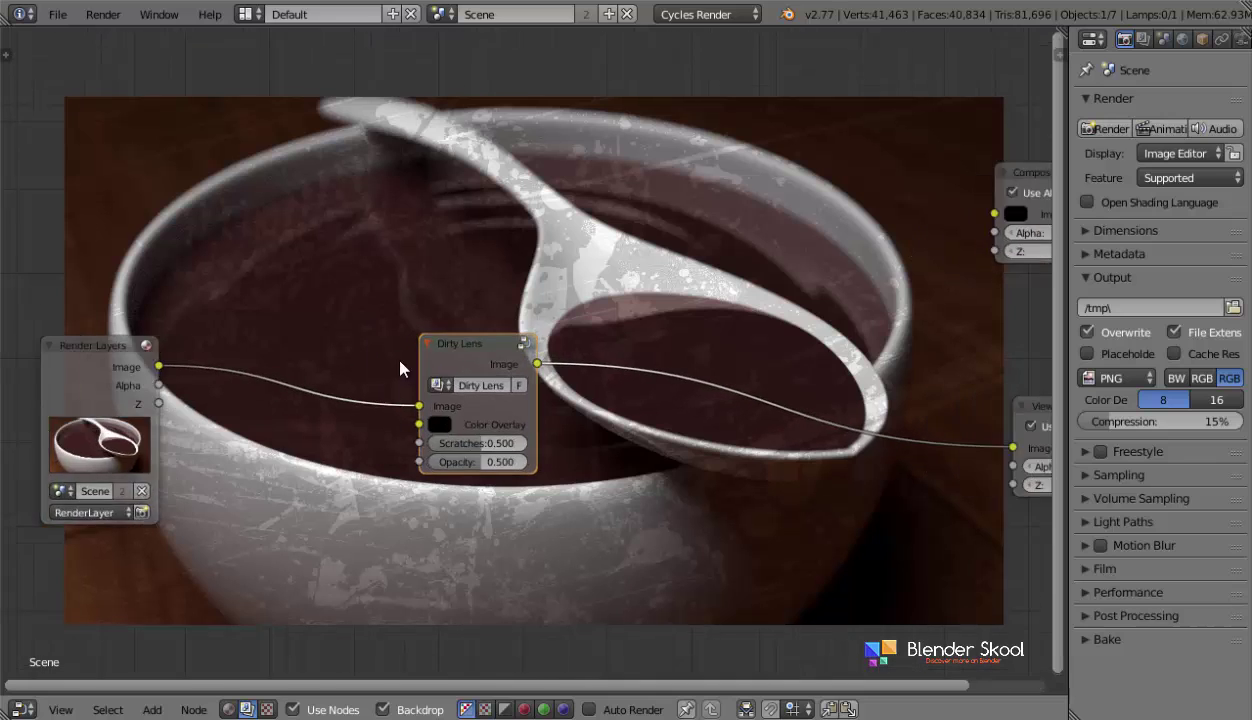
Step: Lower the Dirty Lens node's opacity to 0.227, and set it to 0.373
middle_drag(399, 325, 333, 109)
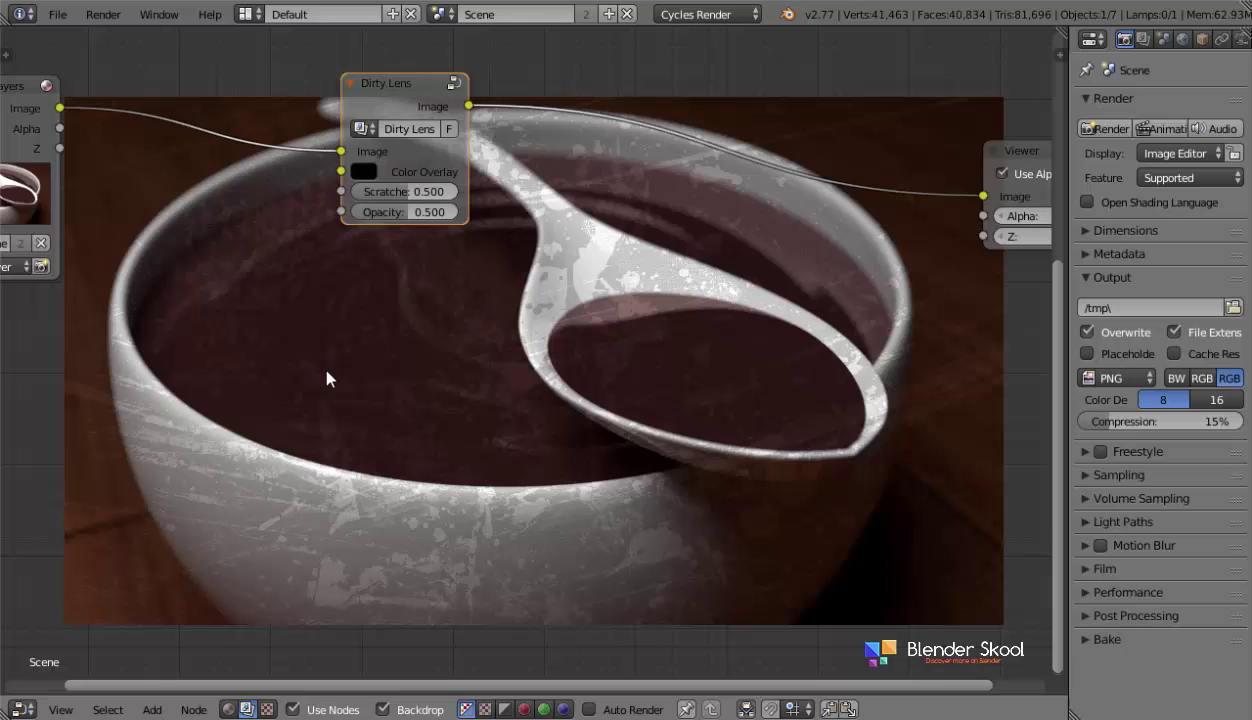
middle_drag(338, 375, 322, 431)
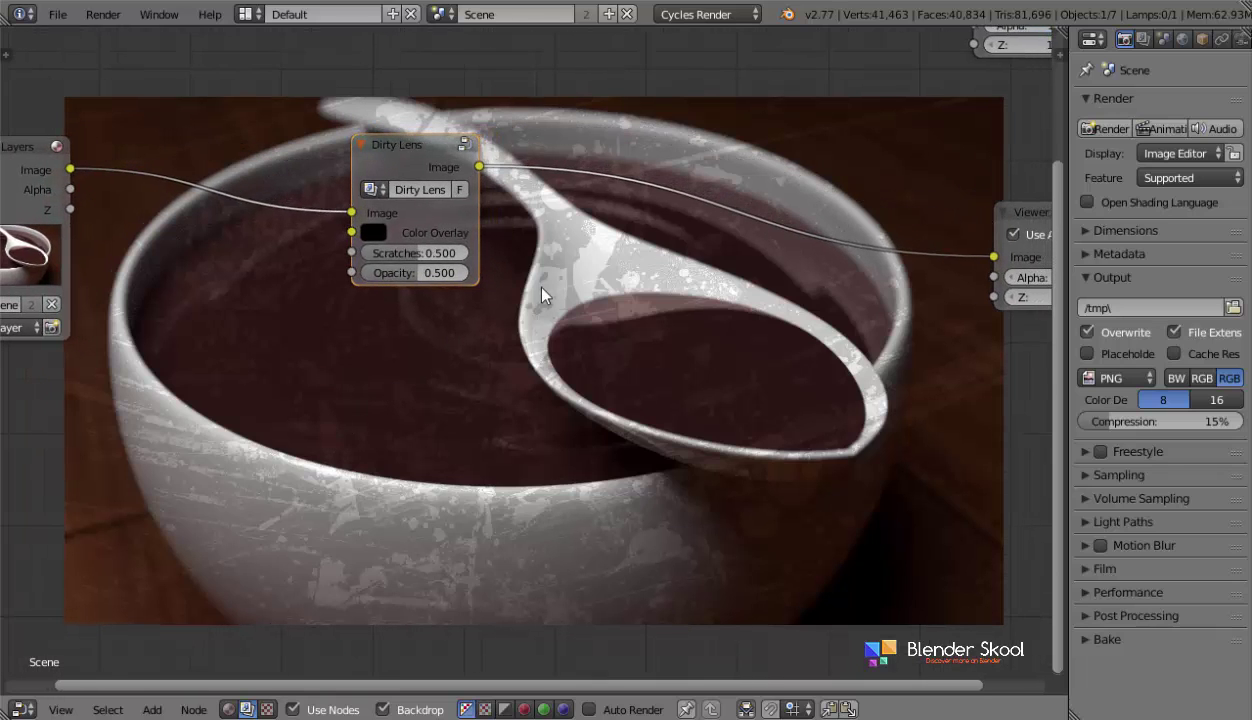
mouse_move(541, 287)
middle_down()
mouse_move(573, 297)
mouse_move(553, 309)
middle_up()
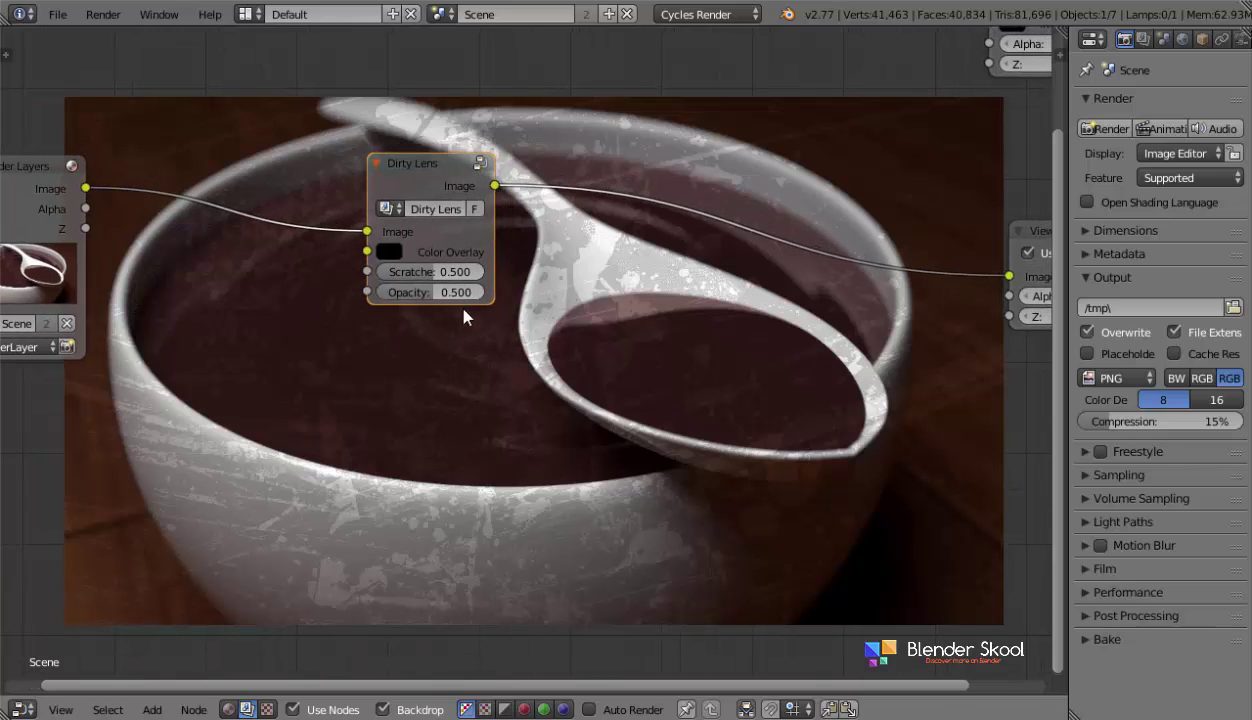
drag(450, 295, 400, 295)
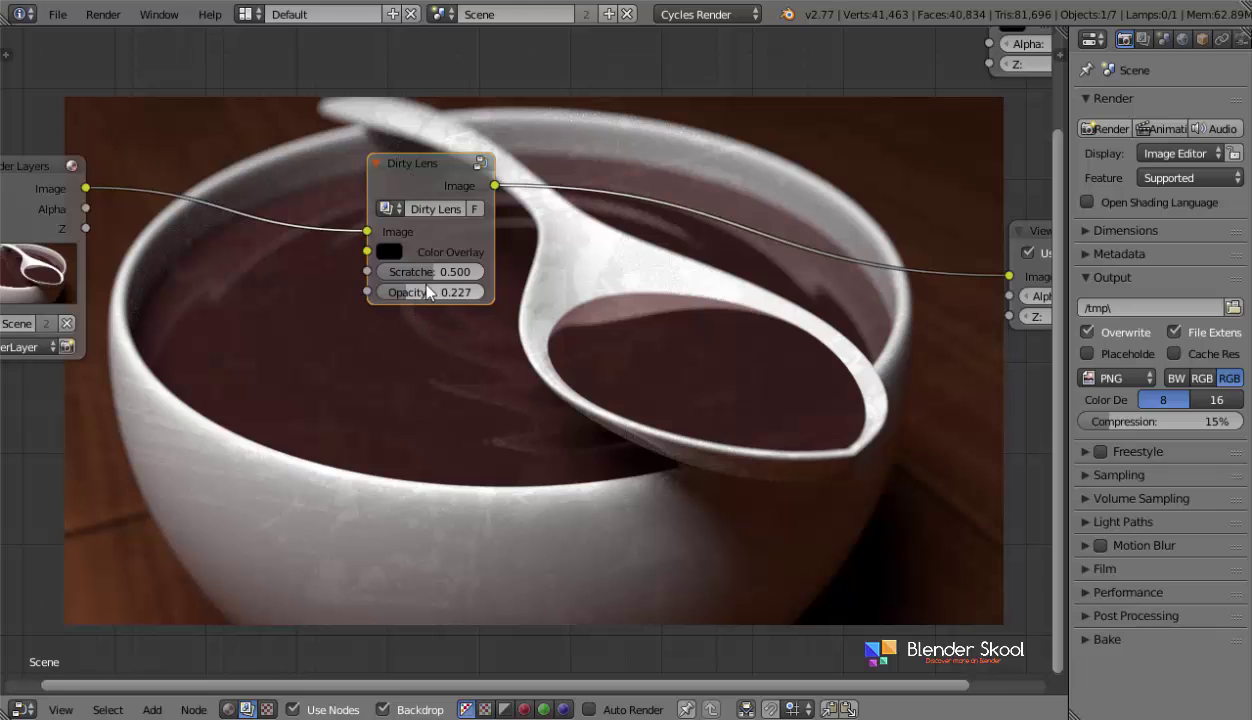
drag(422, 296, 425, 289)
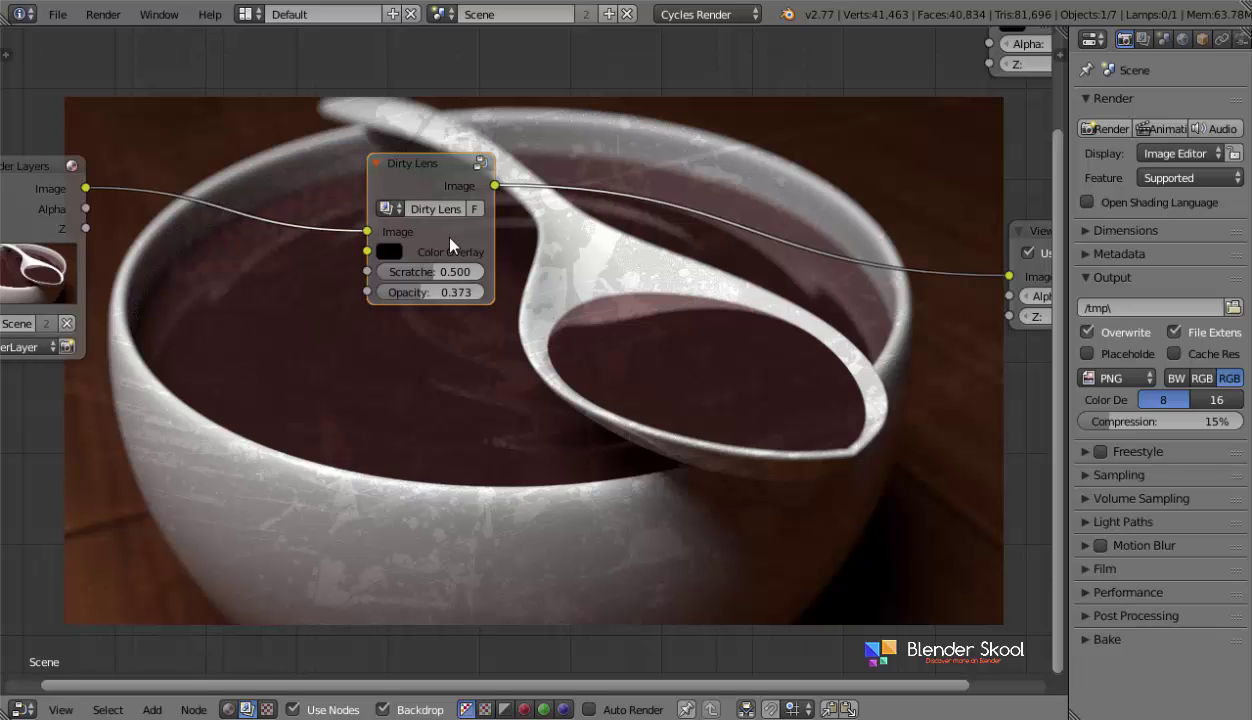
Step: Try a white and a pale pink Color Overlay on the Dirty Lens node with opacity at 0.018, and return the overlay to black
click(393, 256)
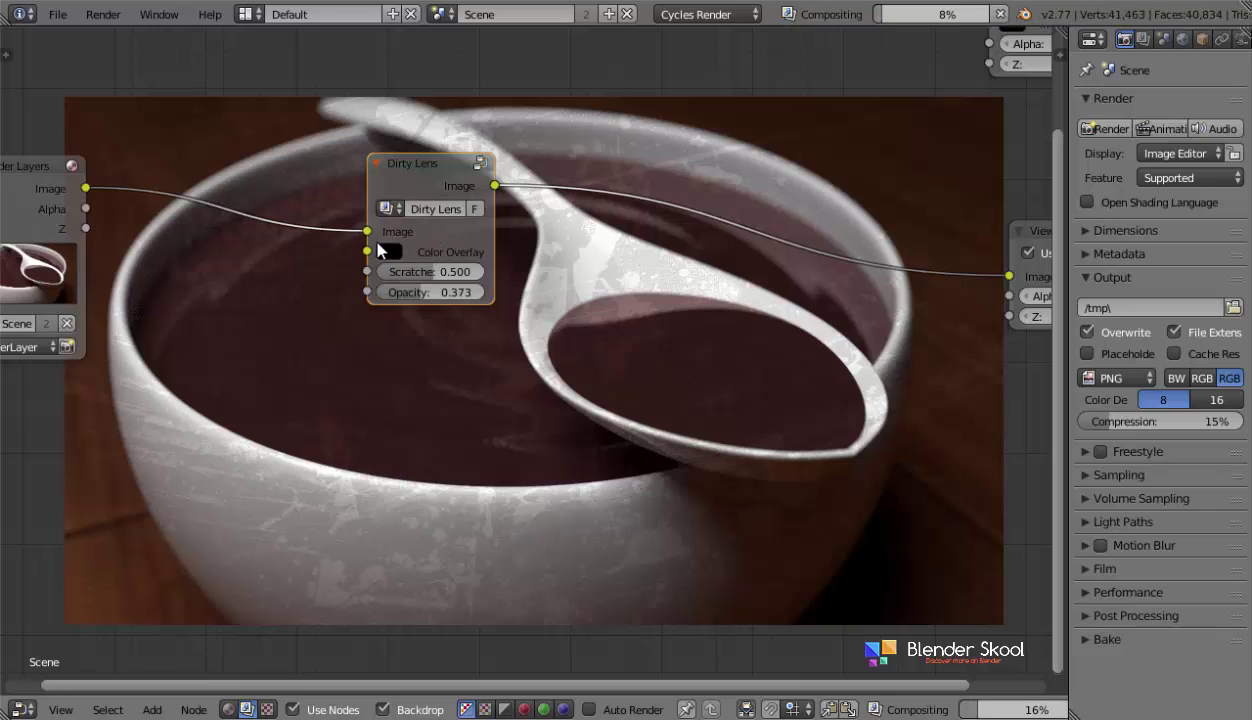
click(391, 251)
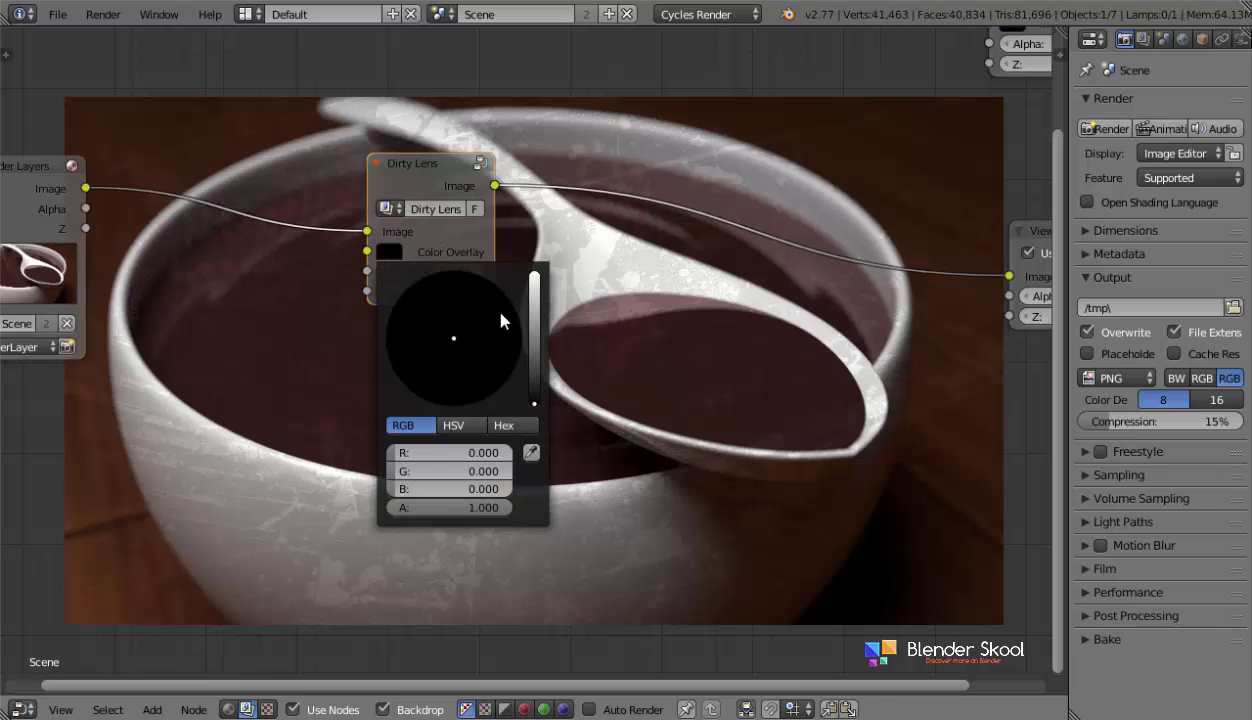
click(535, 280)
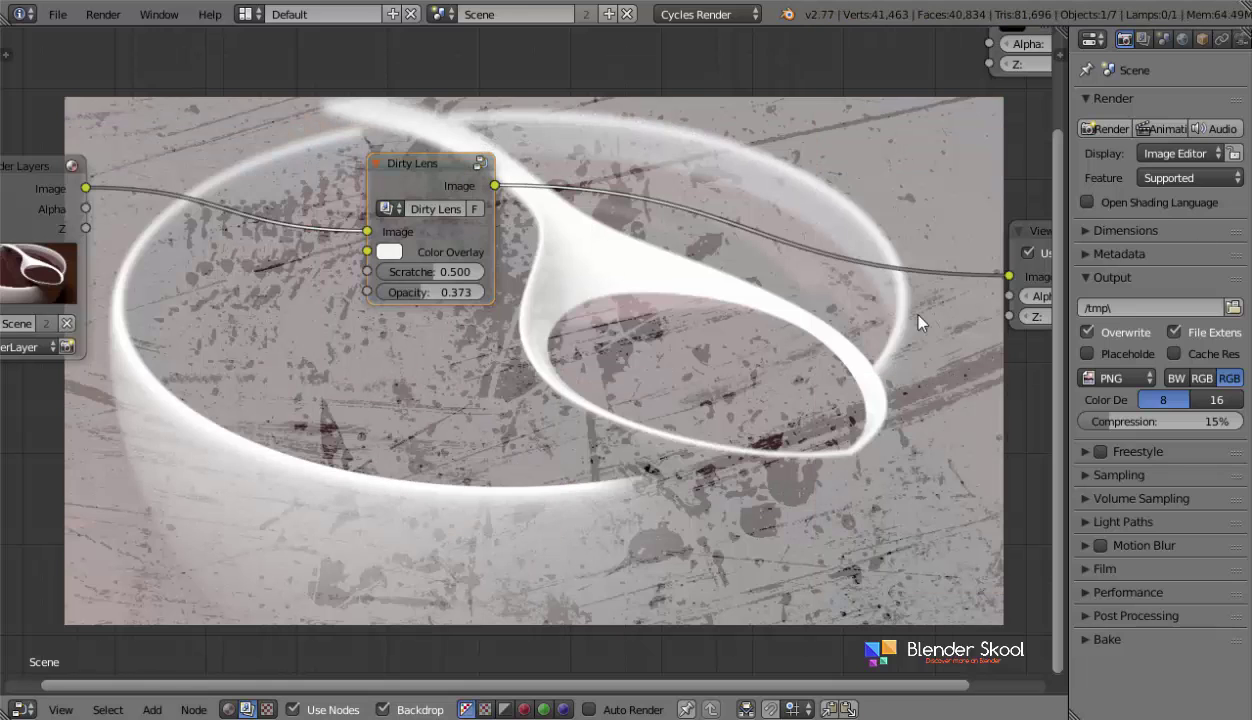
drag(445, 292, 456, 344)
click(389, 251)
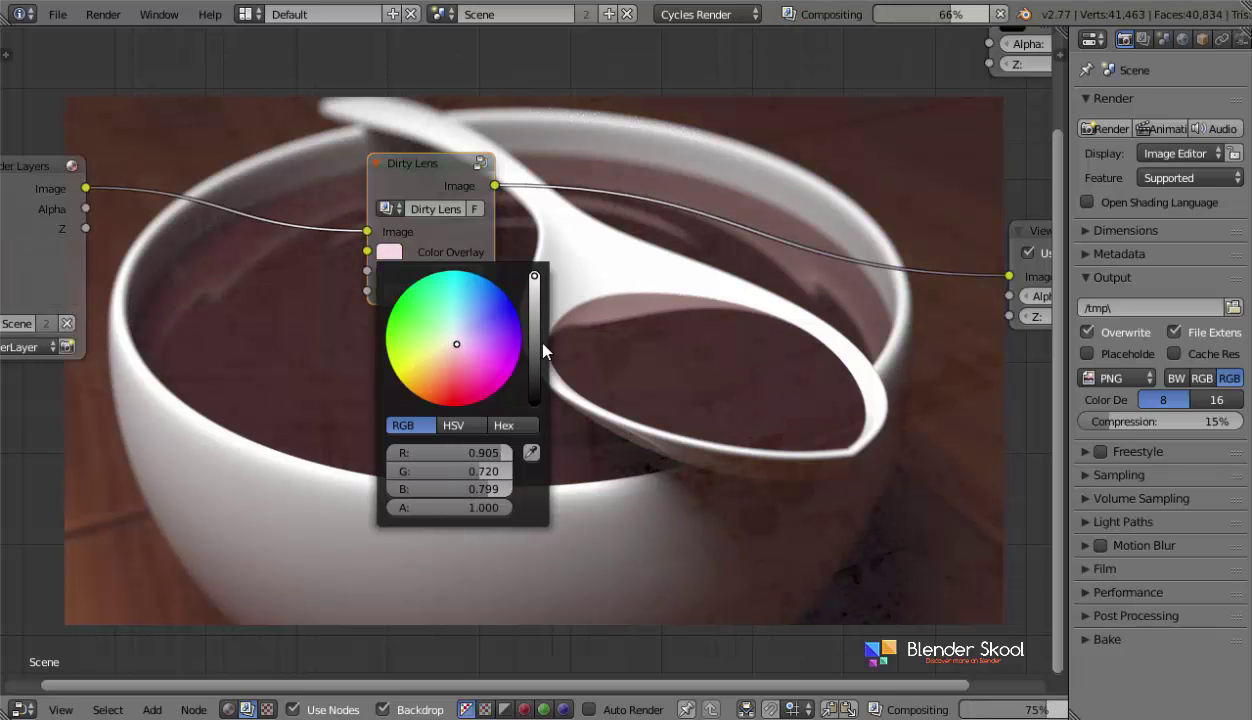
drag(544, 350, 506, 425)
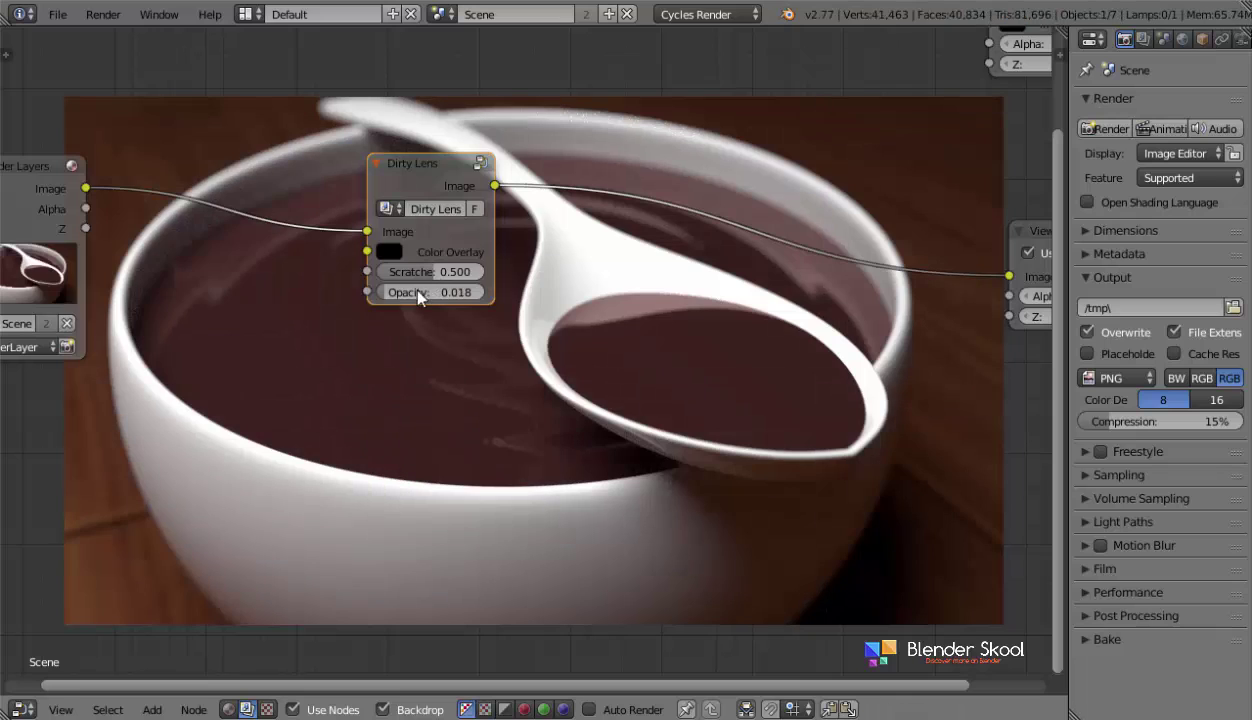
Step: Set the Dirty Lens node's scratches to 0.000 and its opacity to 0.509
mouse_move(418, 297)
mouse_down()
mouse_move(438, 303)
mouse_move(424, 292)
mouse_up()
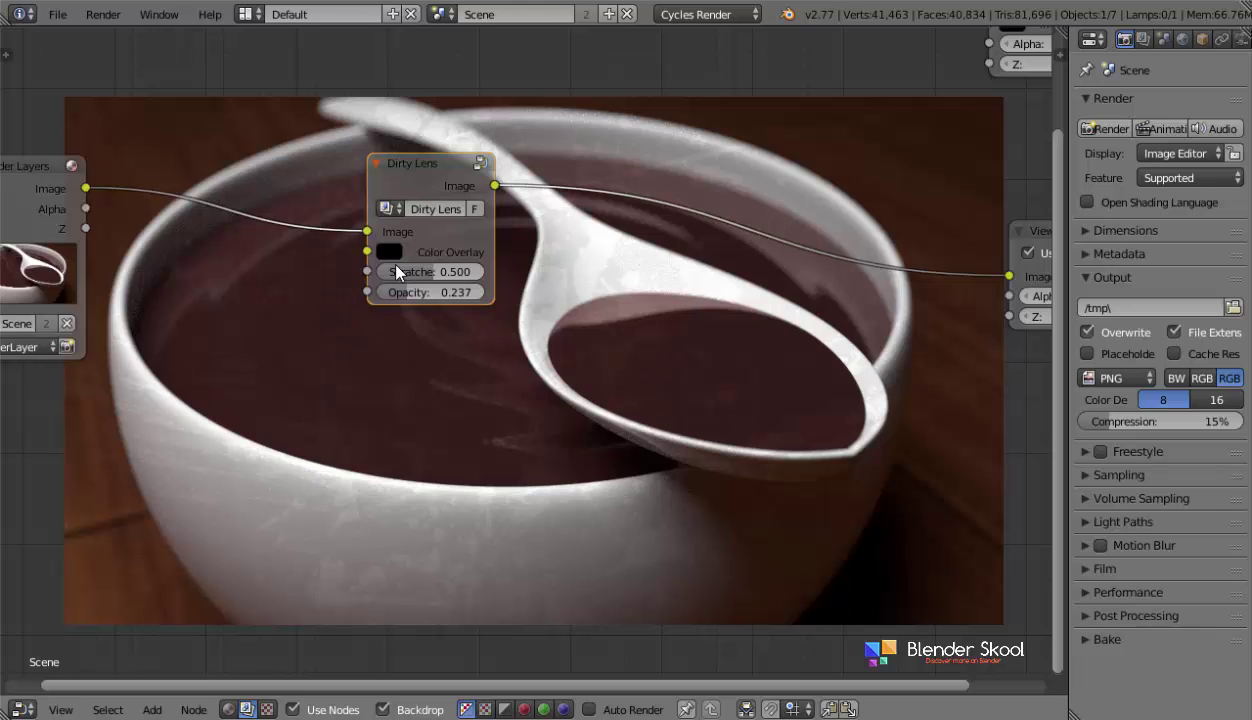
drag(414, 270, 453, 302)
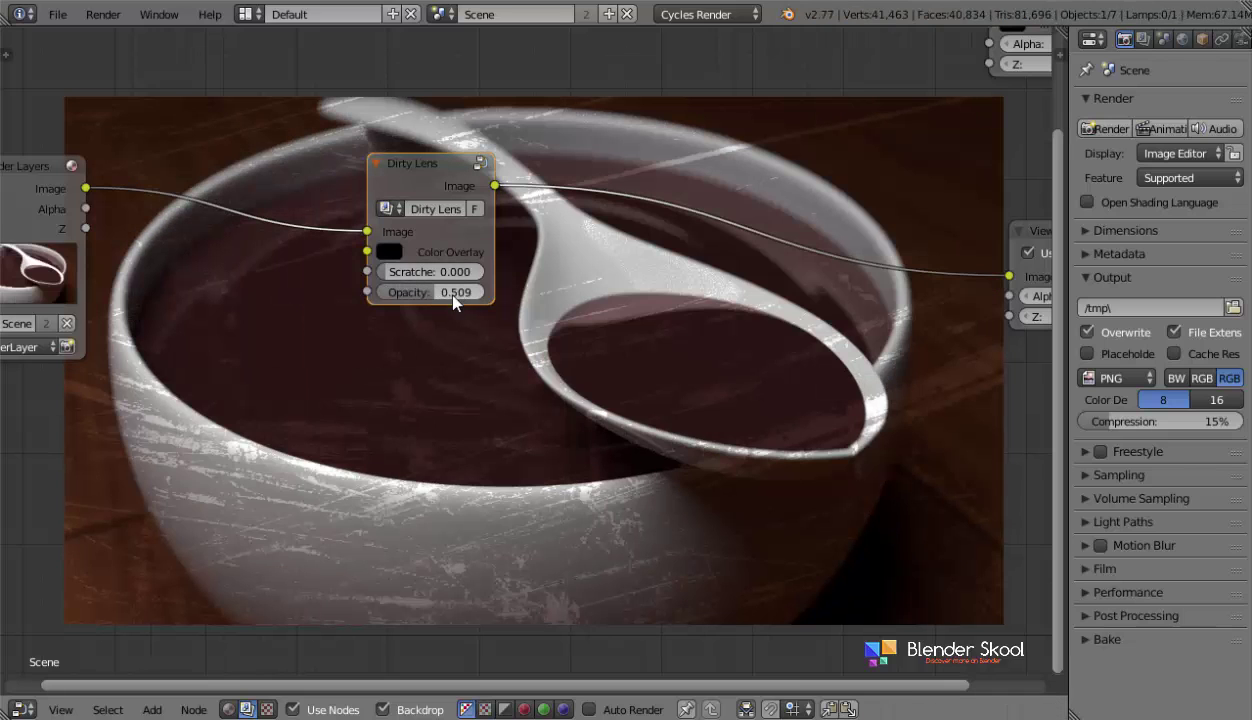
middle_drag(632, 381, 536, 344)
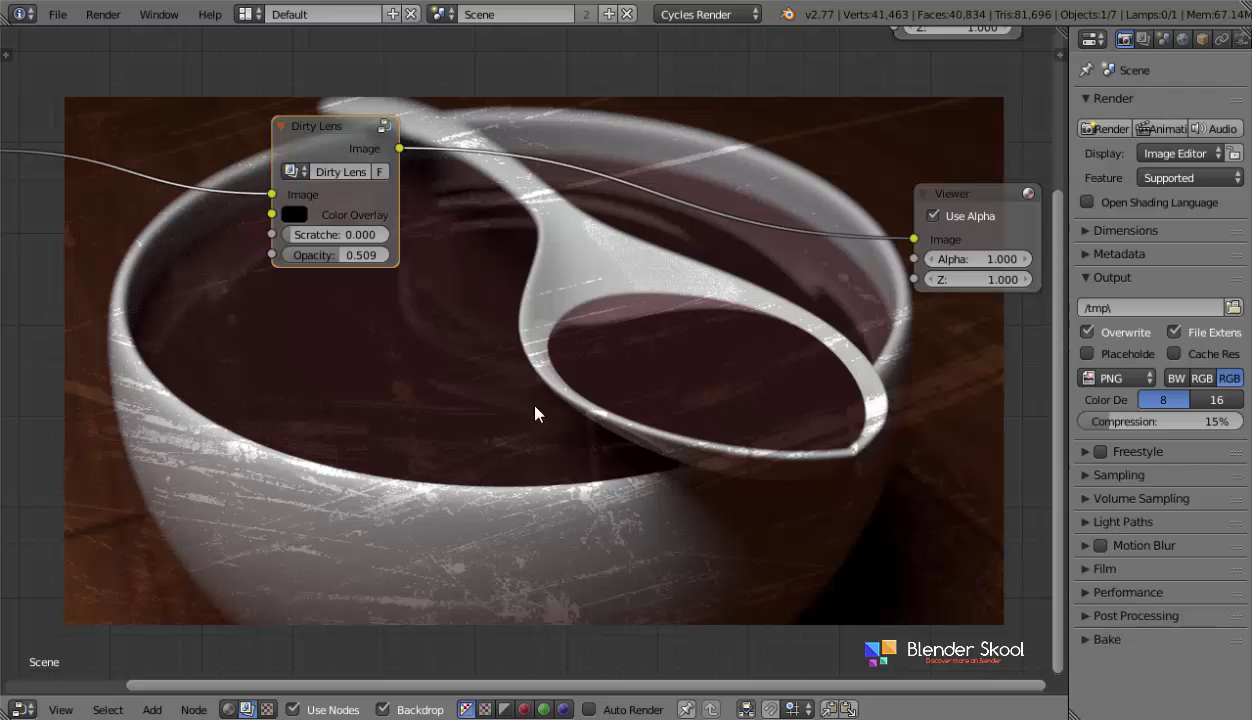
Step: Raise the Dirty Lens node's scratches to 1.000, and set them to 0.5
drag(299, 234, 380, 234)
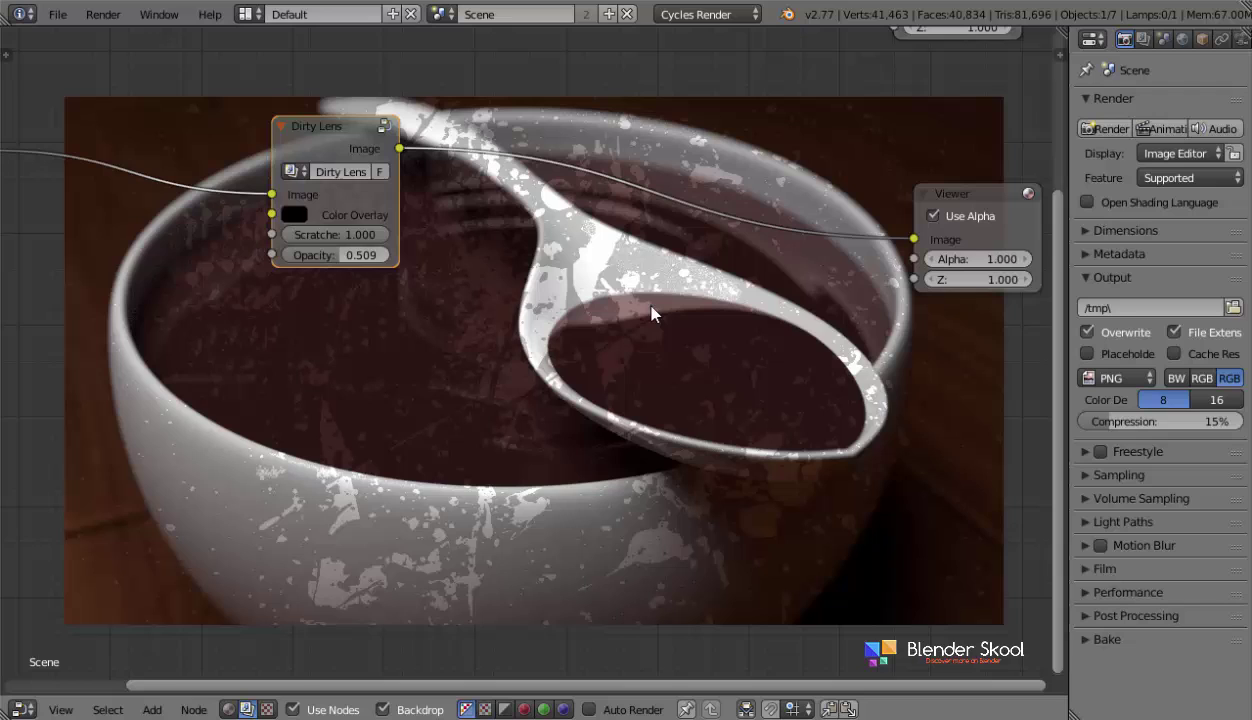
click(352, 240)
text(0.5)
key(Return)
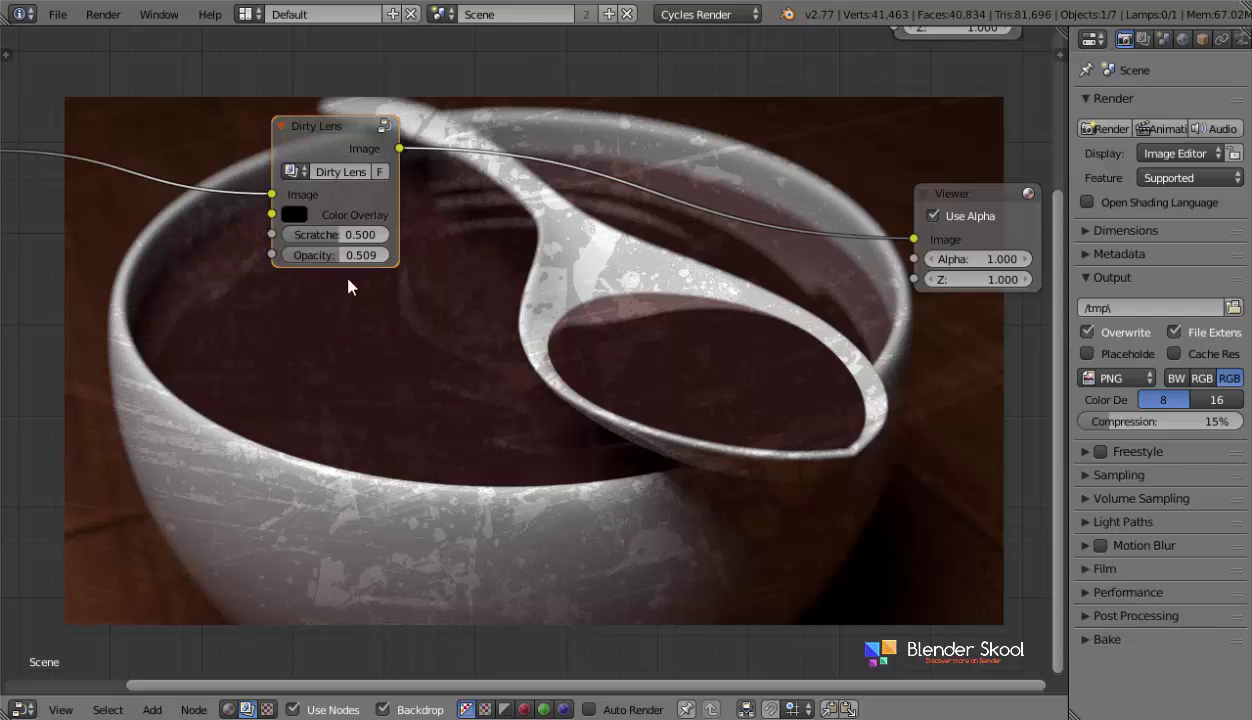
Step: Try the Dirty Lens node's opacity at 1.000 and 0.400, and set it to 0.455
drag(355, 250, 402, 255)
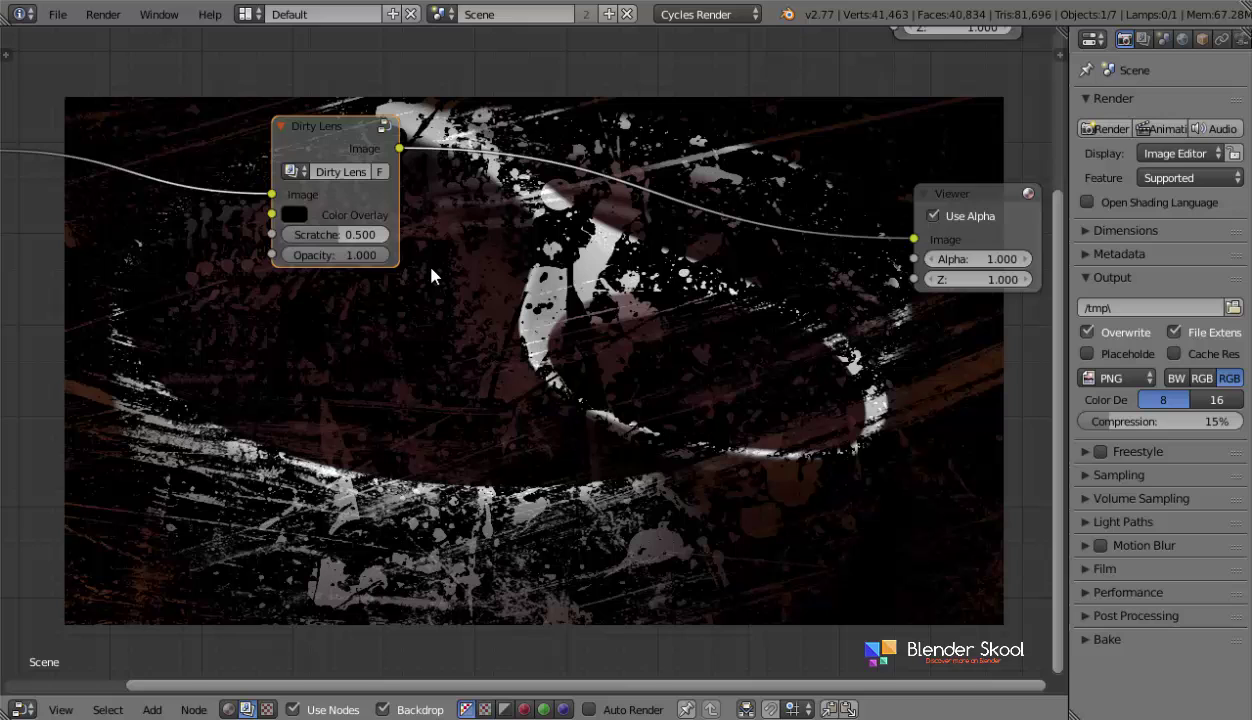
drag(383, 255, 251, 255)
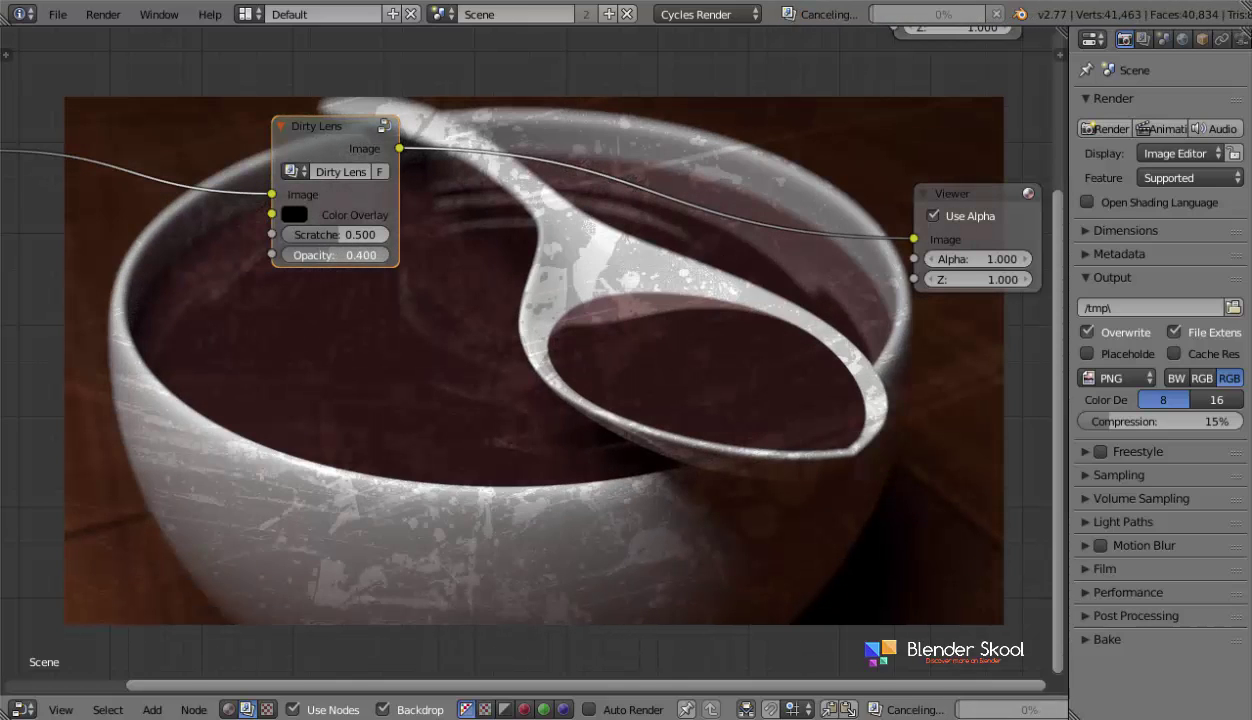
drag(335, 255, 350, 255)
Step: Delete the Dirty Lens node with its links, and connect Render Layers directly to the Viewer
middle_drag(392, 302, 466, 344)
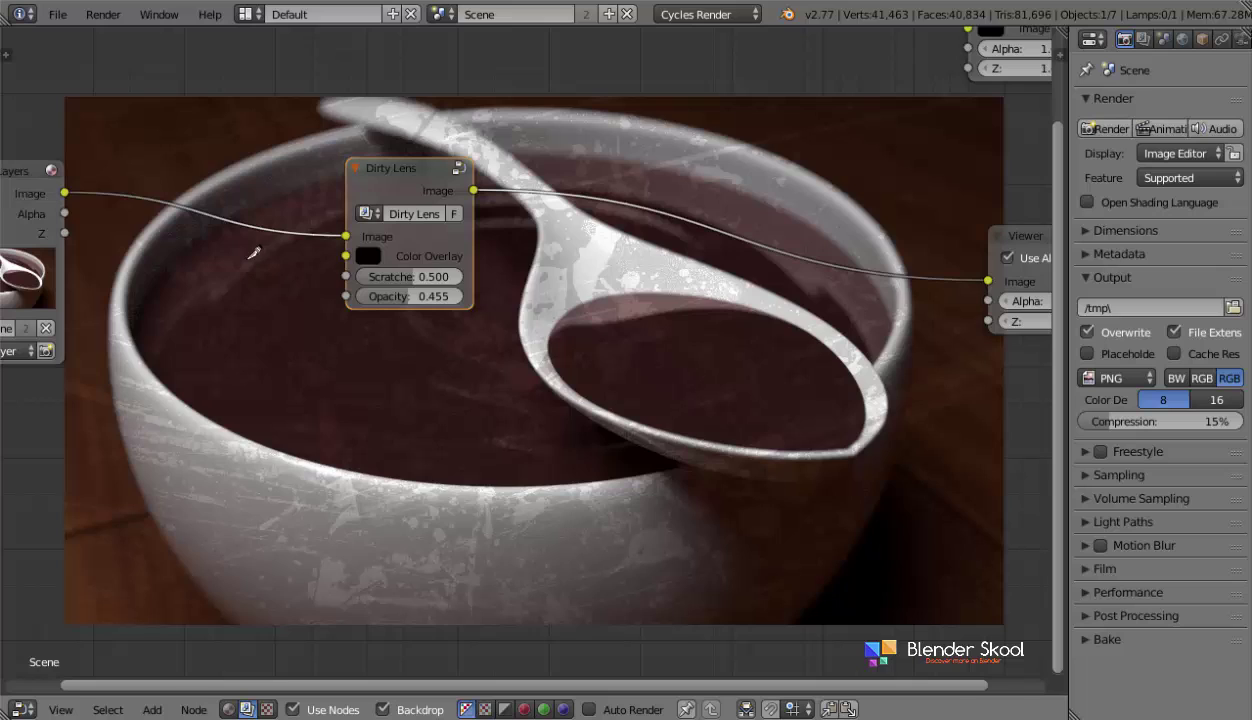
mouse_move(250, 250)
ctrl+right_down()
mouse_move(375, 127)
mouse_move(557, 179)
mouse_move(596, 264)
ctrl+right_up()
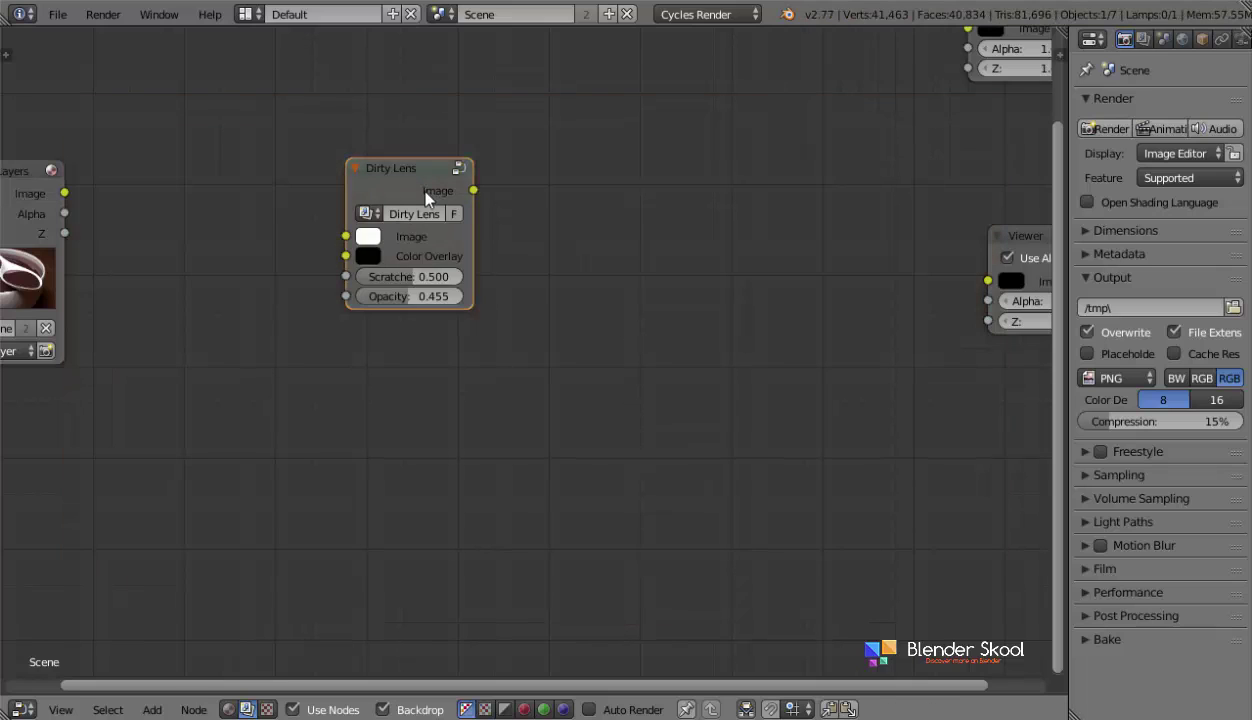
key(x)
ctrl+shift+click(34, 203)
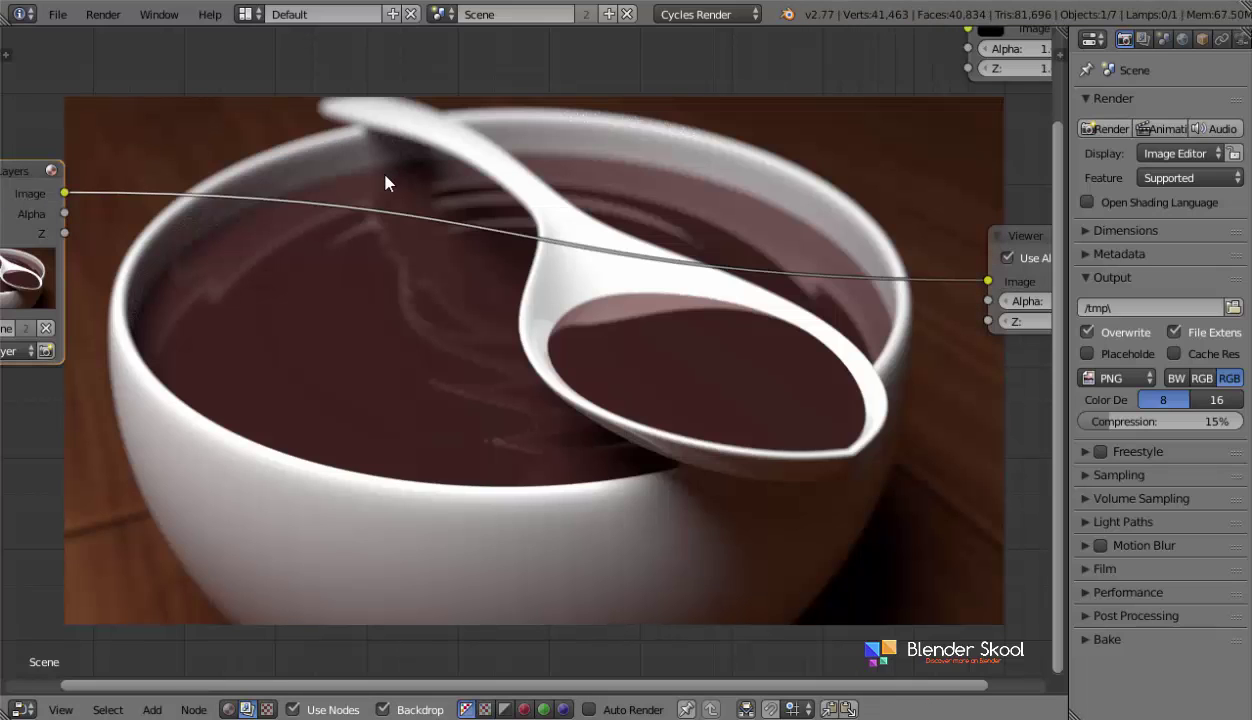
key(shift+a)
mouse_move(379, 234)
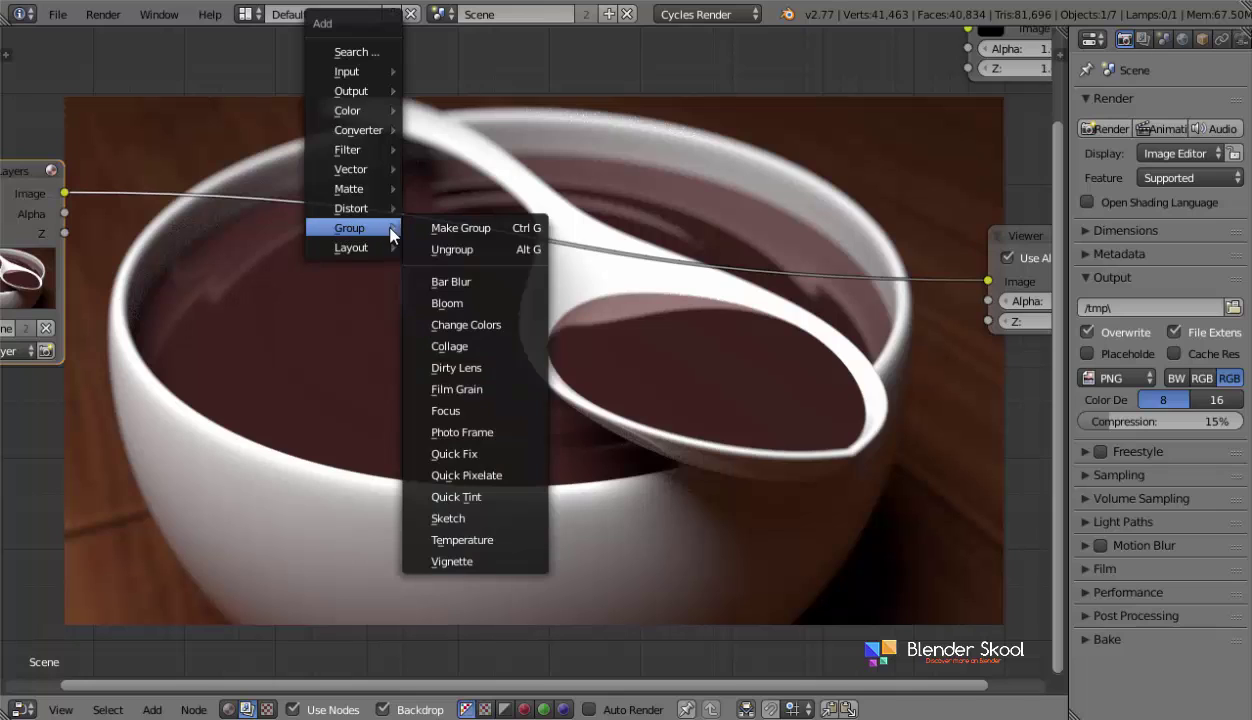
key(Escape)
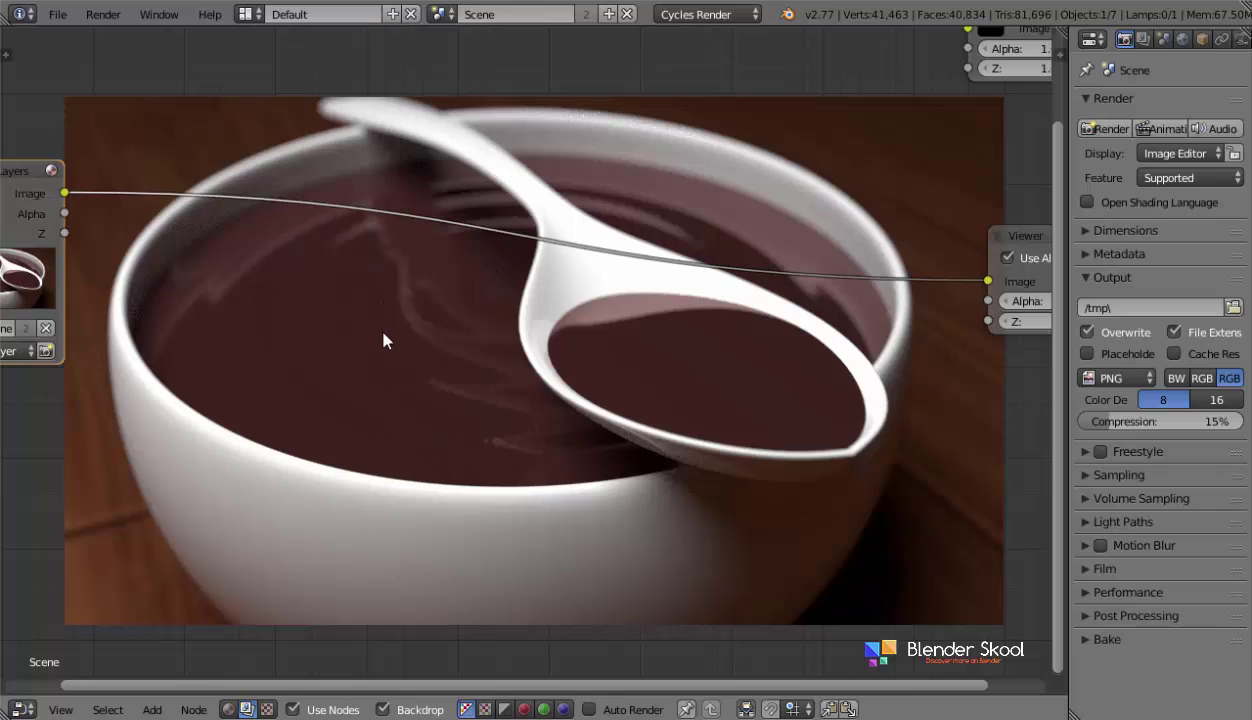
key(shift+a)
Step: Insert a Focus group node into the link between Render Layers and Viewer
mouse_move(382, 336)
key(shift+a)
mouse_move(544, 229)
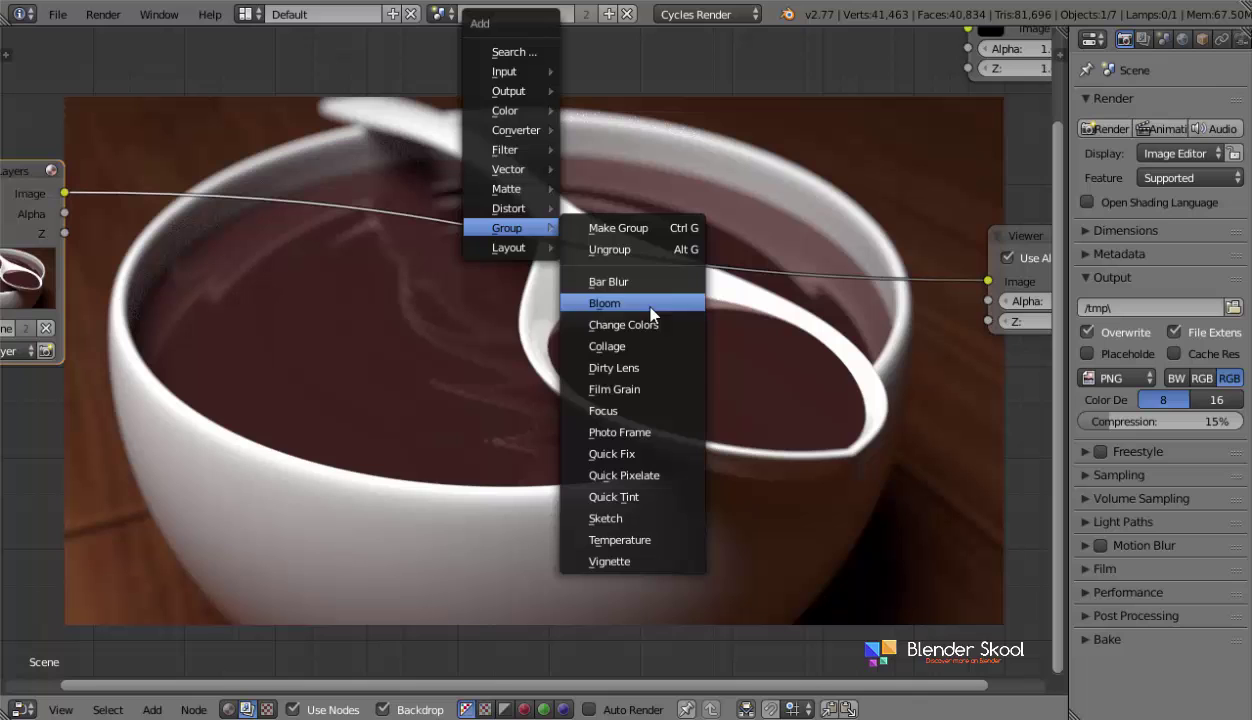
click(608, 418)
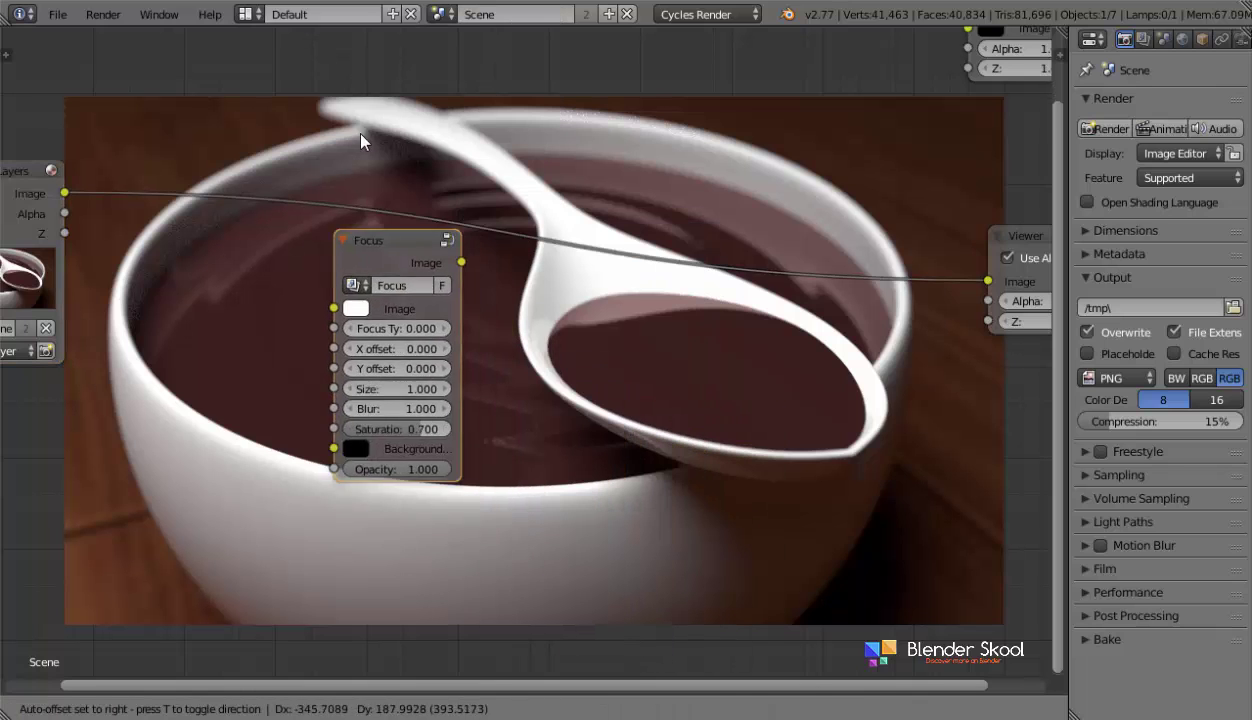
click(436, 157)
drag(436, 157, 446, 268)
key(Home)
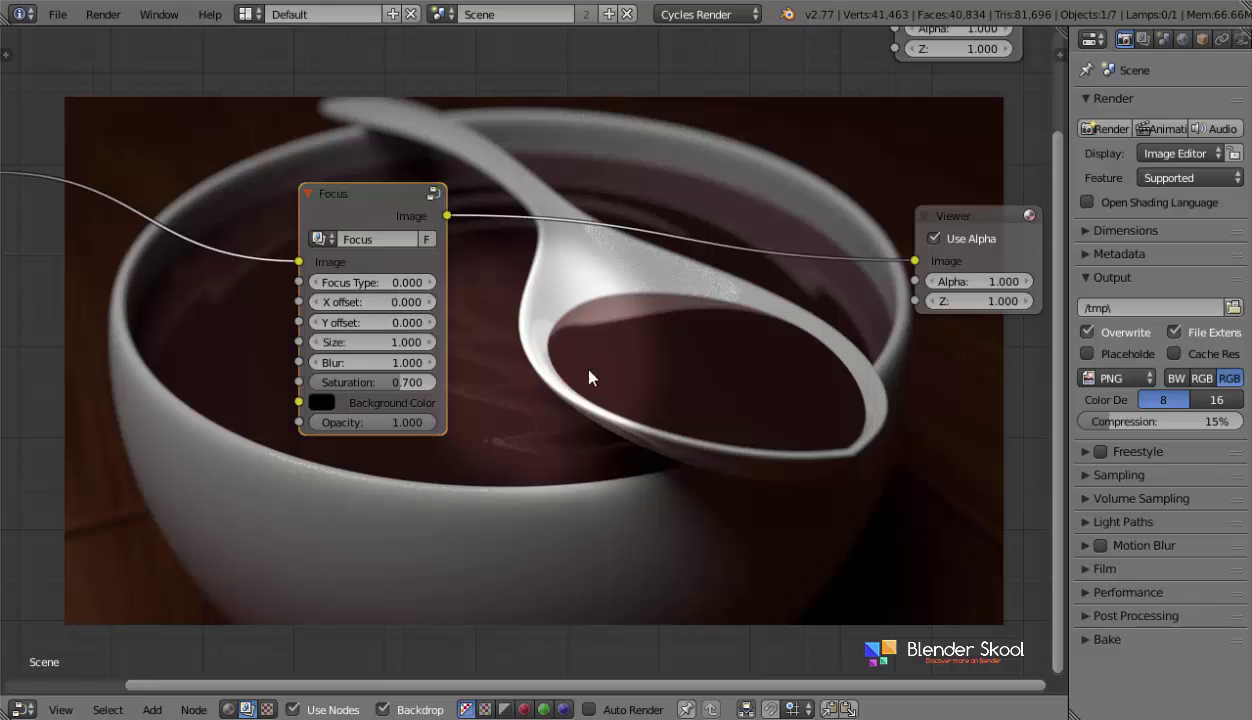
Step: Try the Focus node's Focus Type at 0.100, return it to 0.000, and set it to 1.000
click(429, 282)
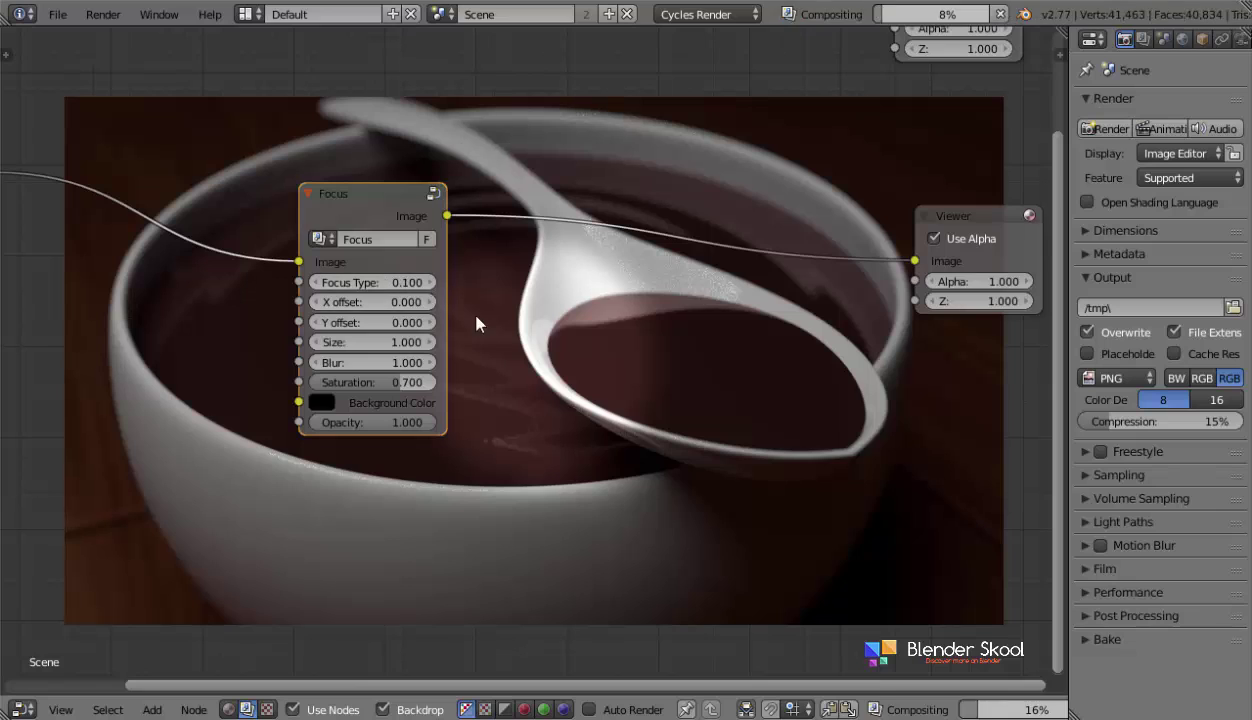
click(313, 282)
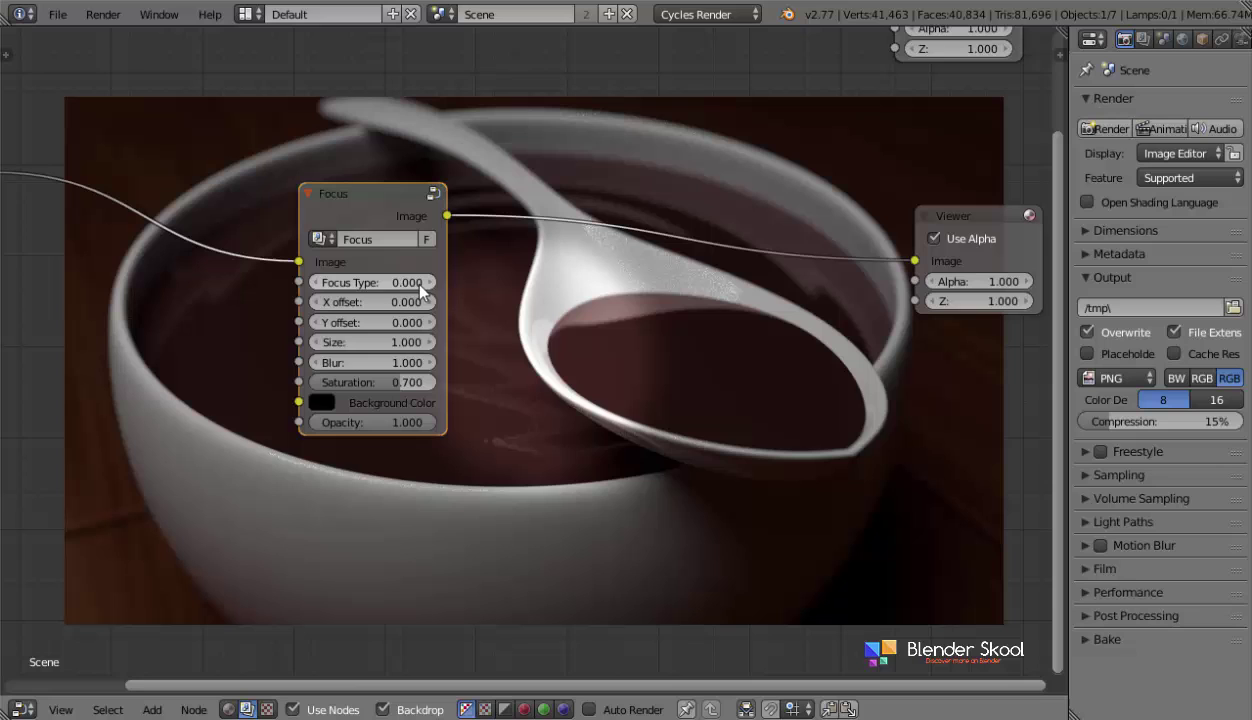
mouse_move(364, 283)
mouse_down()
mouse_move(420, 283)
mouse_move(363, 283)
mouse_up()
drag(400, 282, 330, 282)
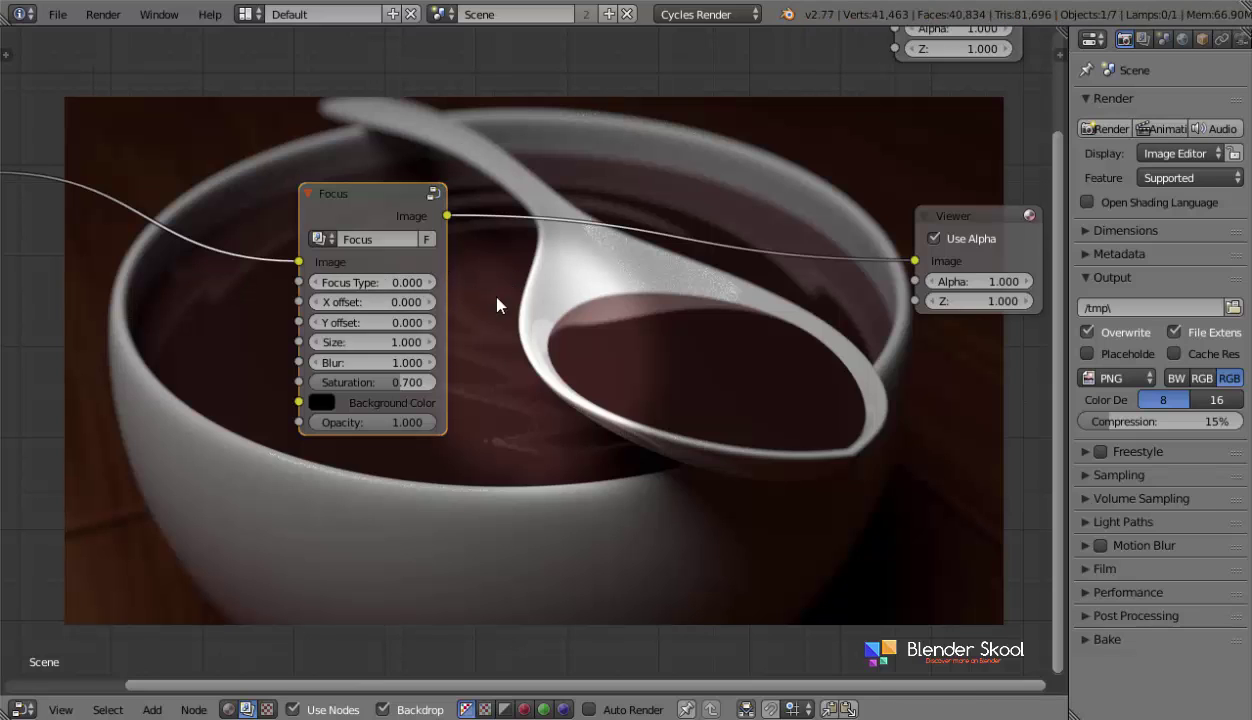
middle_drag(500, 302, 437, 295)
drag(305, 276, 365, 276)
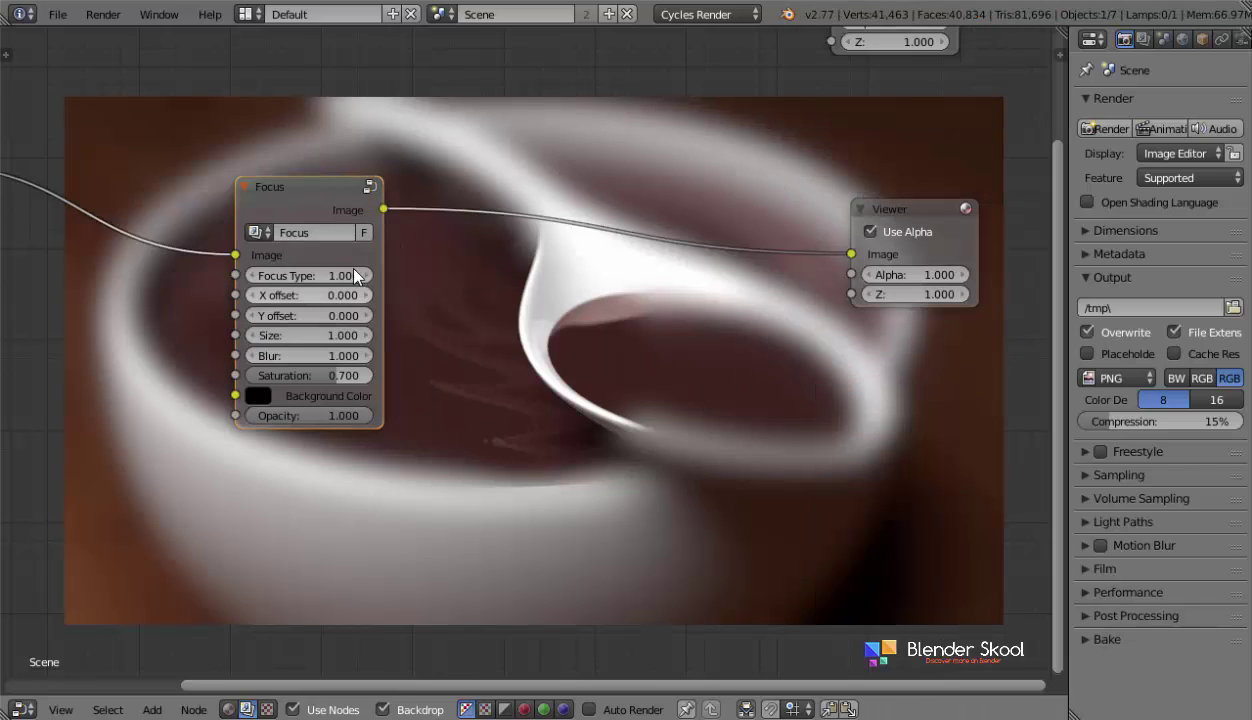
Step: Add a Photo Frame group node near the Focus node, widen it slightly, and delete it again
key(shift+a)
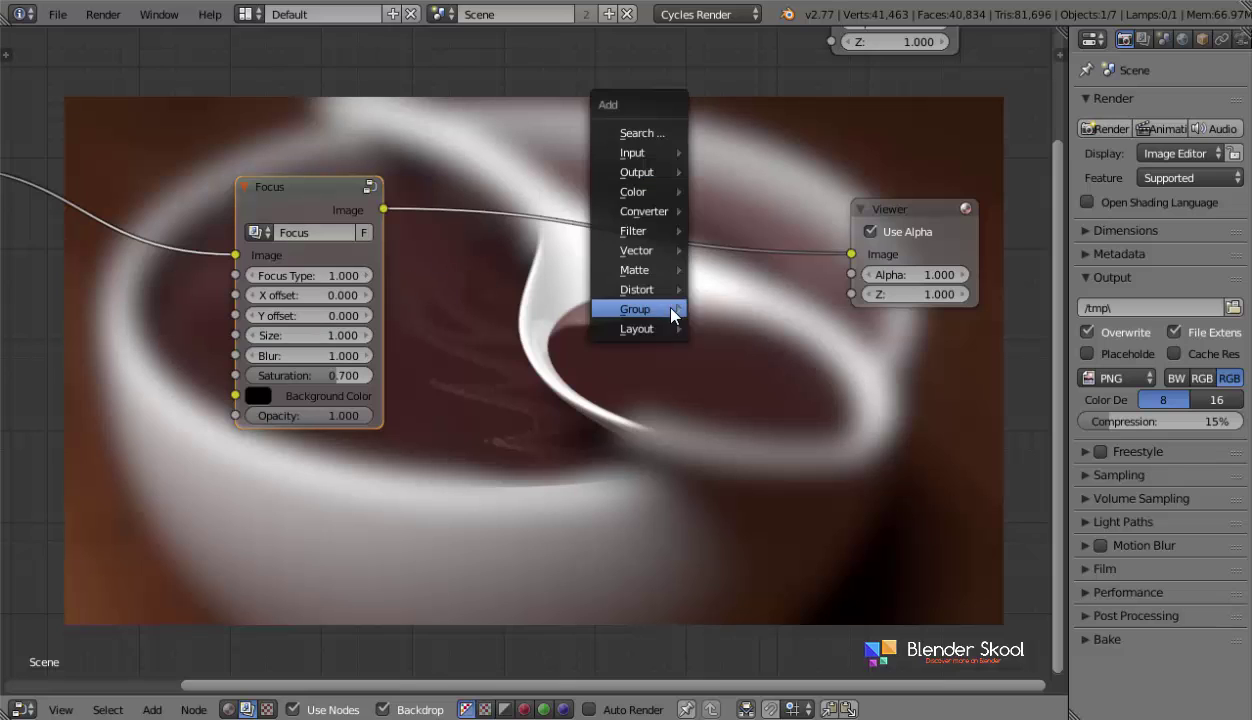
mouse_move(650, 312)
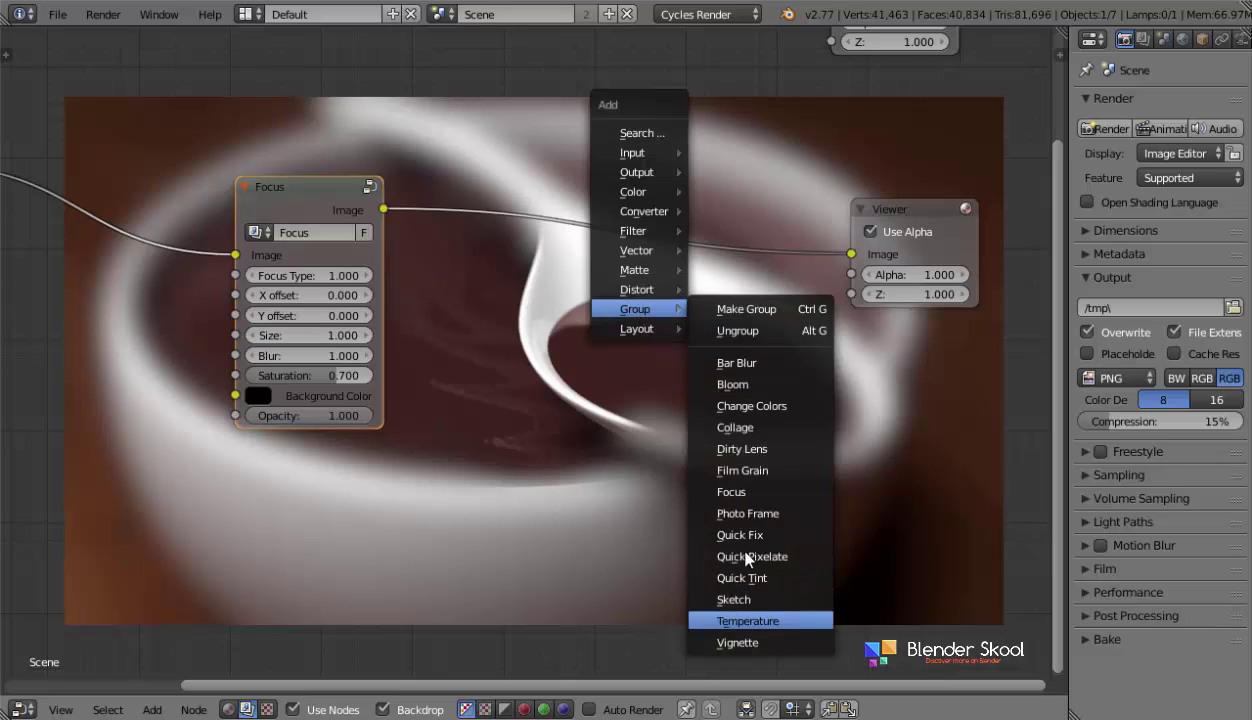
click(748, 513)
click(550, 276)
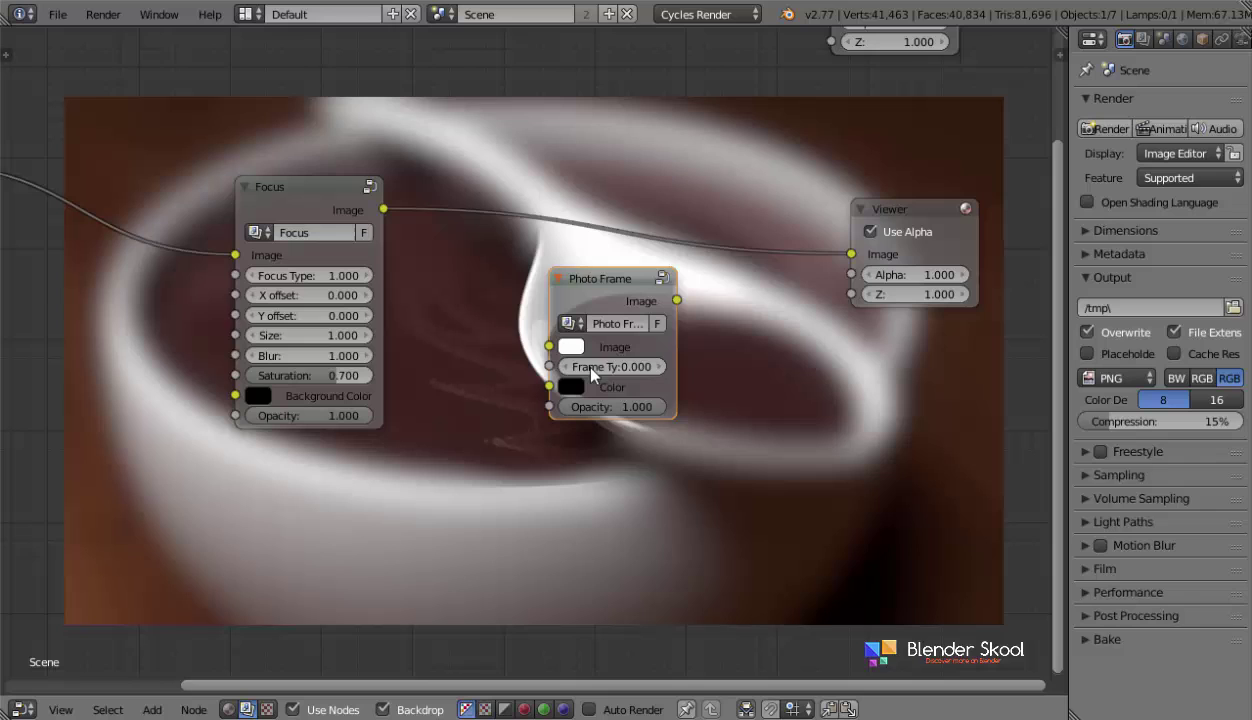
drag(673, 330, 709, 330)
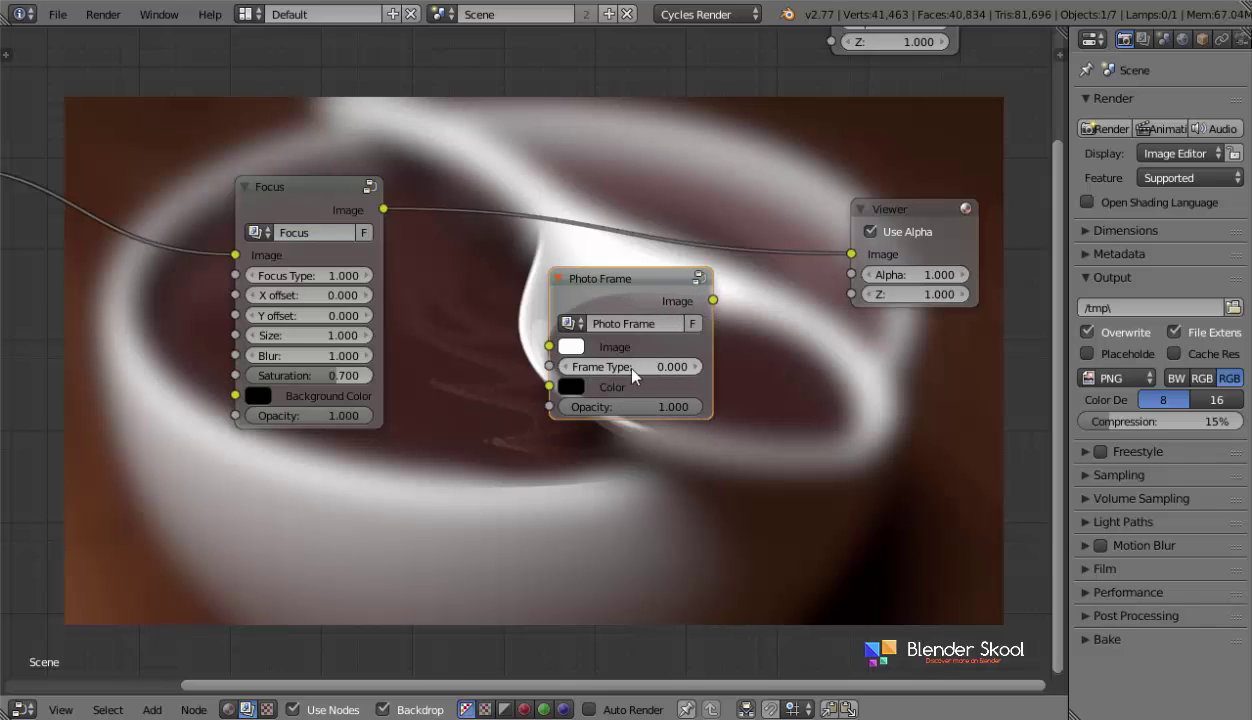
click(563, 367)
key(x)
Step: Remove the Focus node from the node tree and reconnect Render Layers directly to the Viewer
mouse_move(426, 322)
middle_down()
mouse_move(464, 324)
mouse_move(439, 316)
middle_up()
click(314, 212)
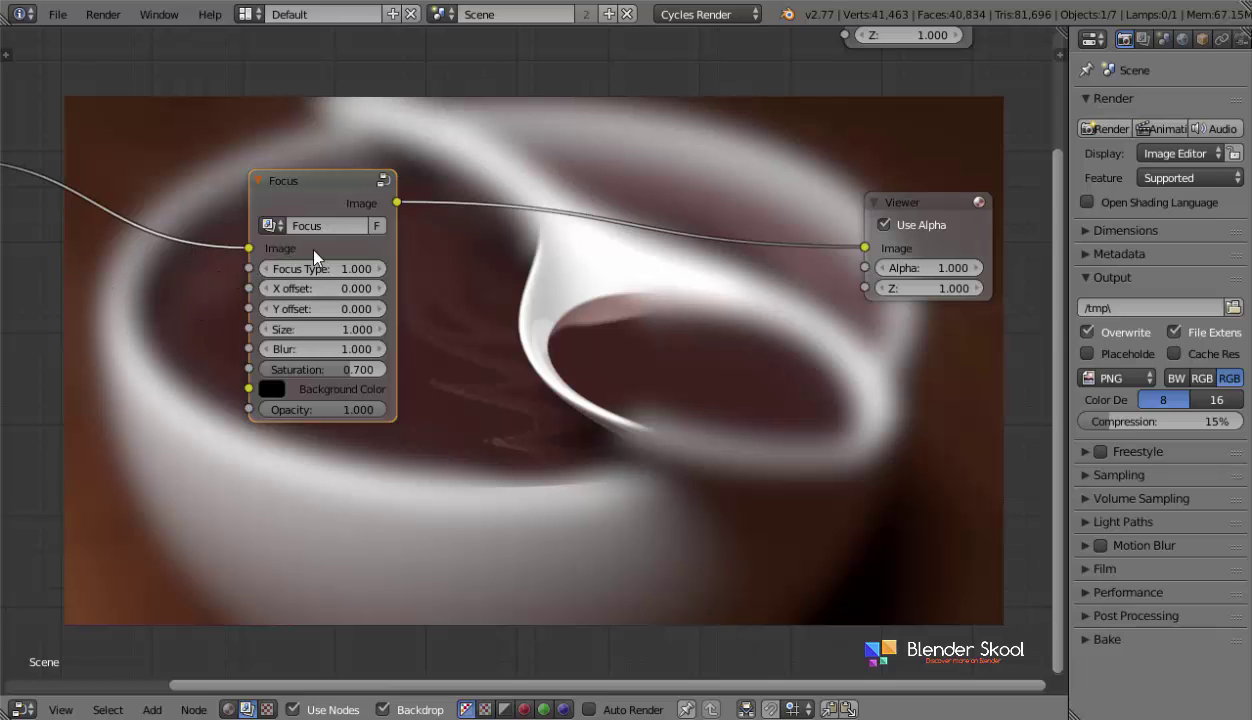
middle_drag(306, 244, 404, 244)
scroll(433, 237, up, 1)
scroll(433, 237, up, 1)
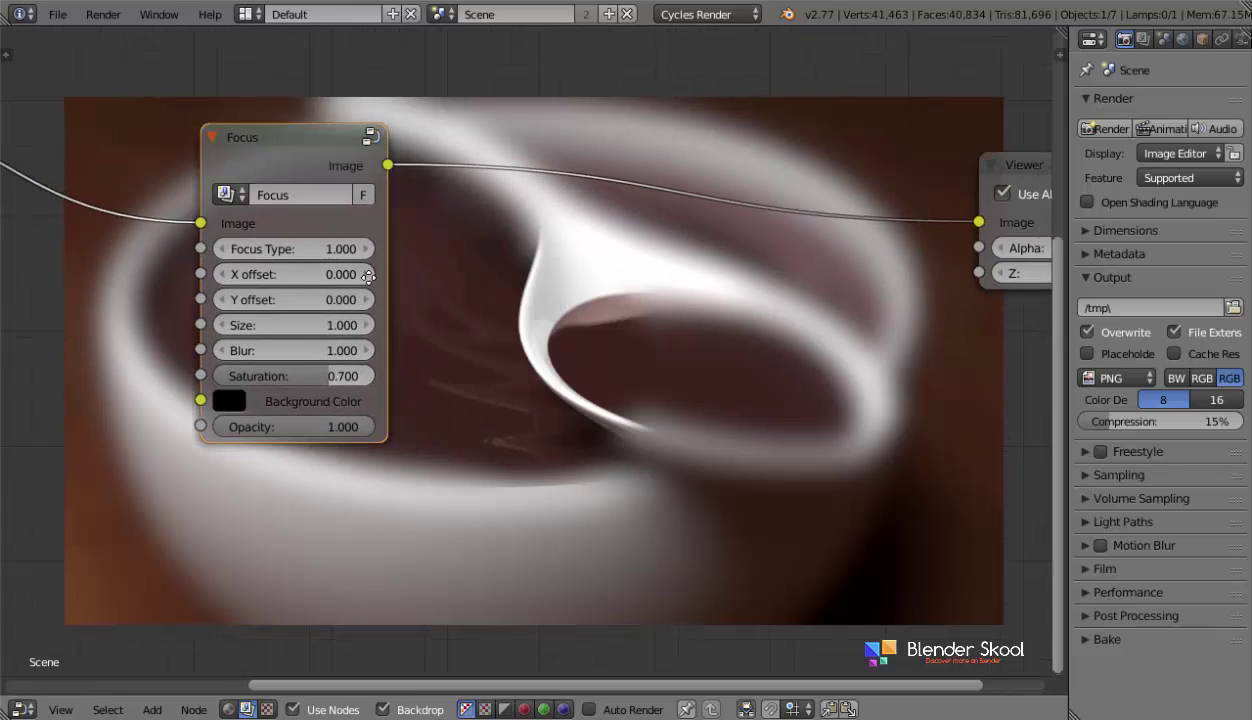
scroll(453, 307, down, 2)
middle_drag(453, 307, 405, 325)
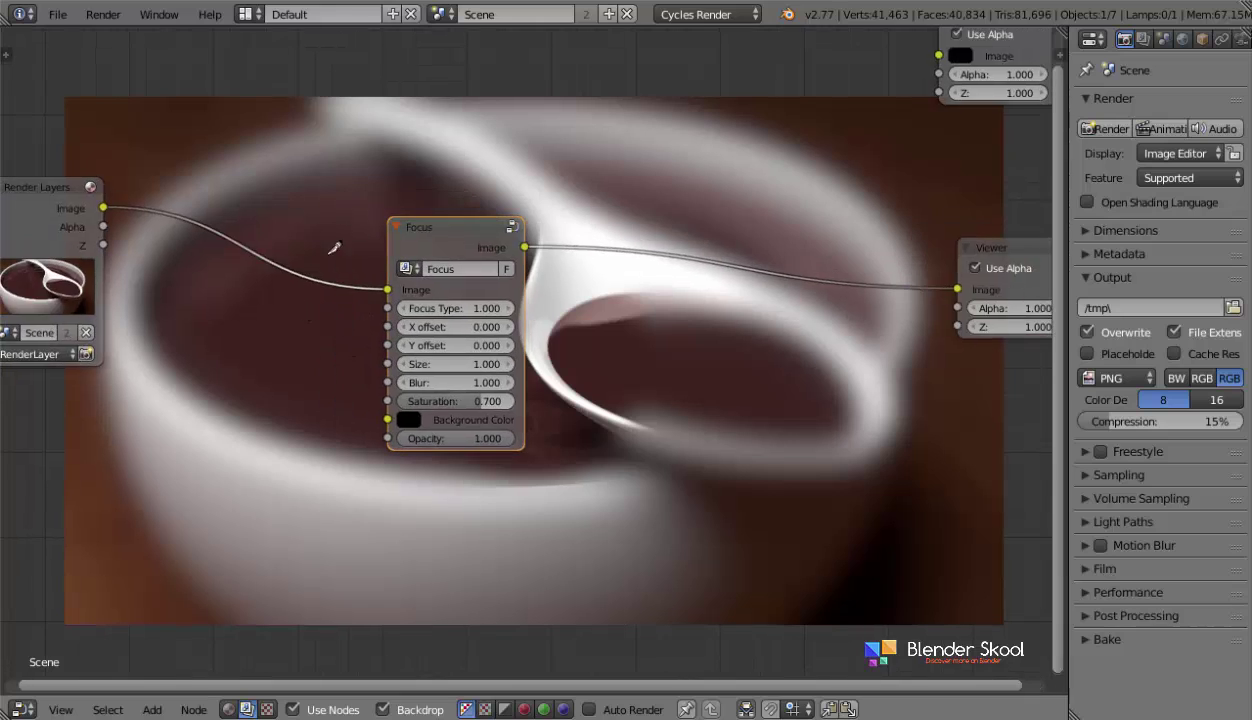
key(ctrl+z)
key(ctrl+z)
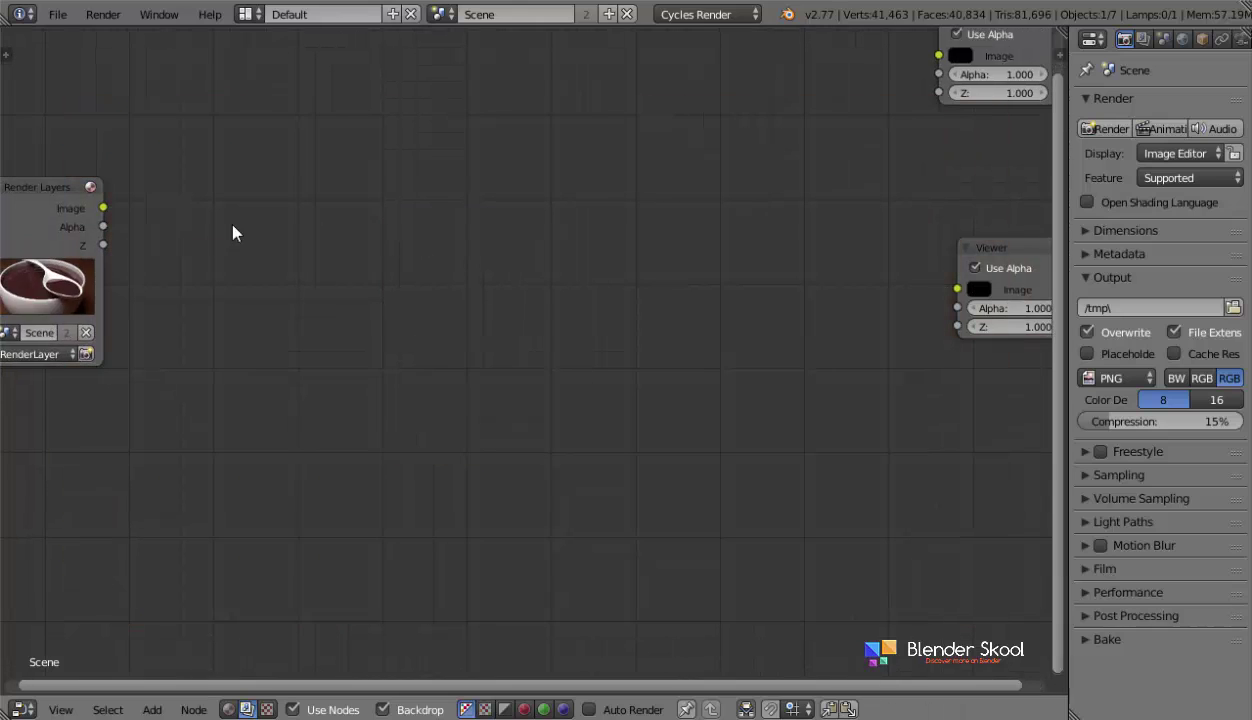
ctrl+shift+click(49, 197)
key(shift+a)
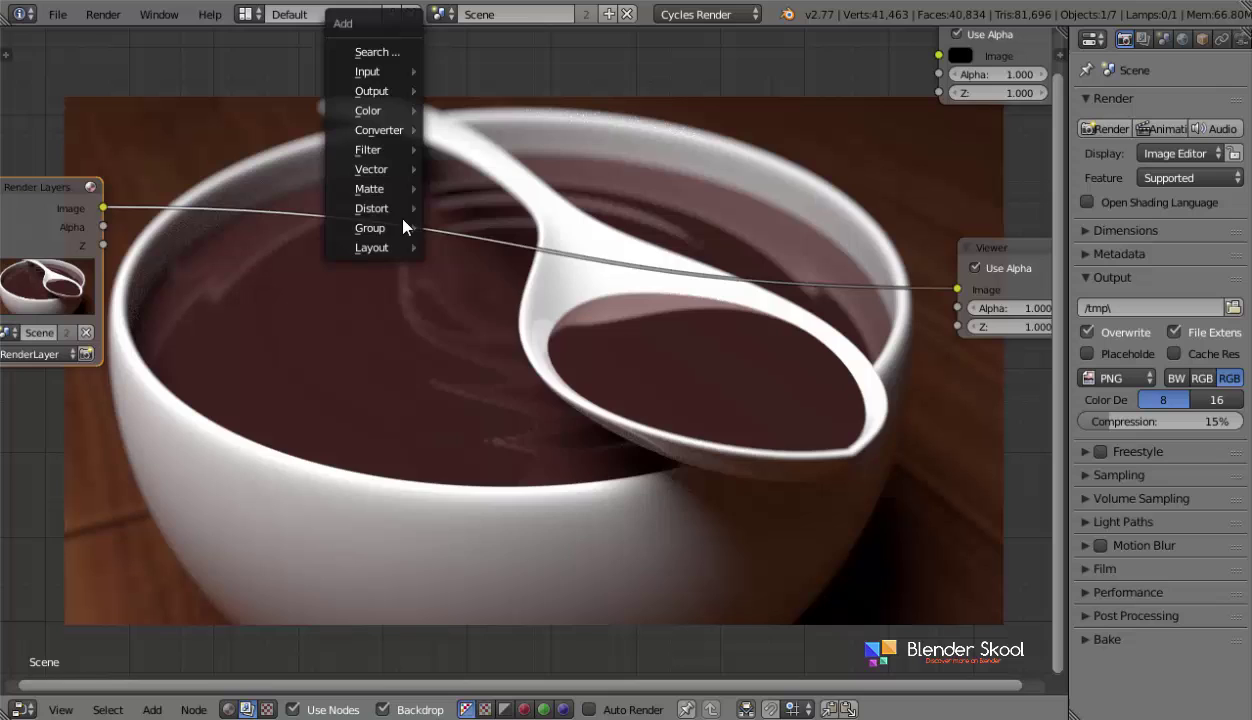
mouse_move(385, 228)
key(Escape)
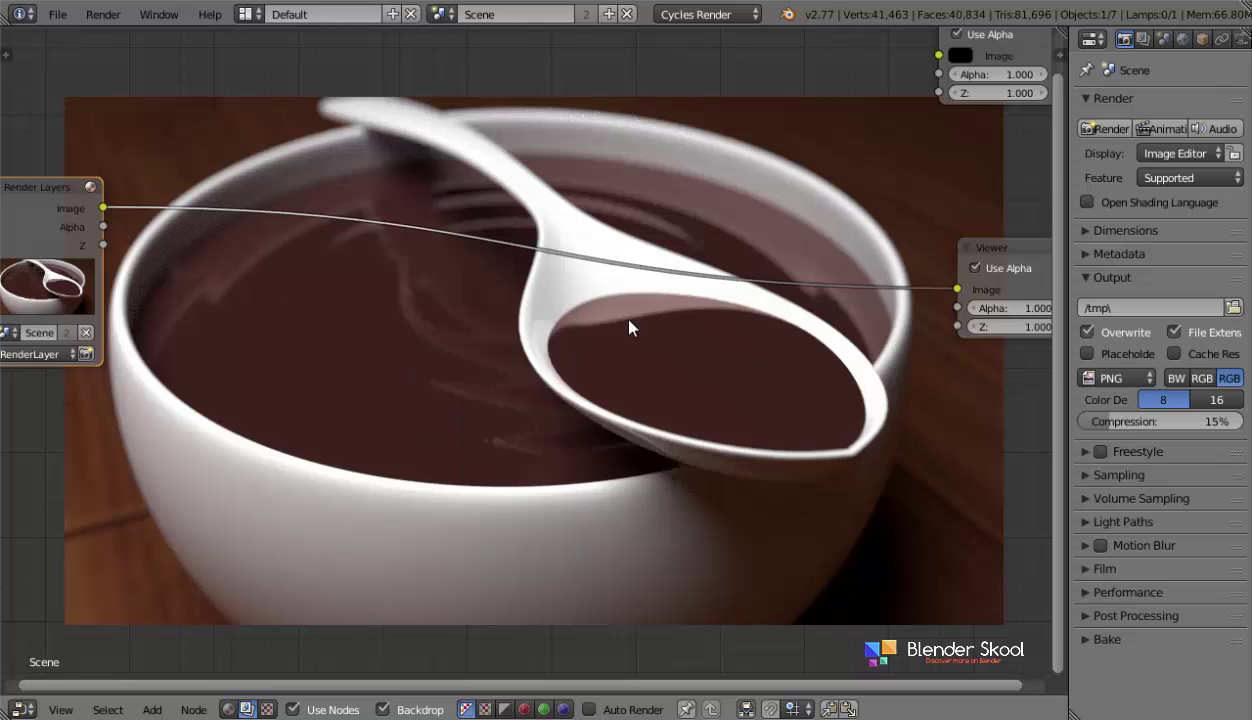
Step: Insert a Temperature group node between Render Layers and Viewer, and set its coolness to 0.000
key(shift+a)
mouse_move(356, 355)
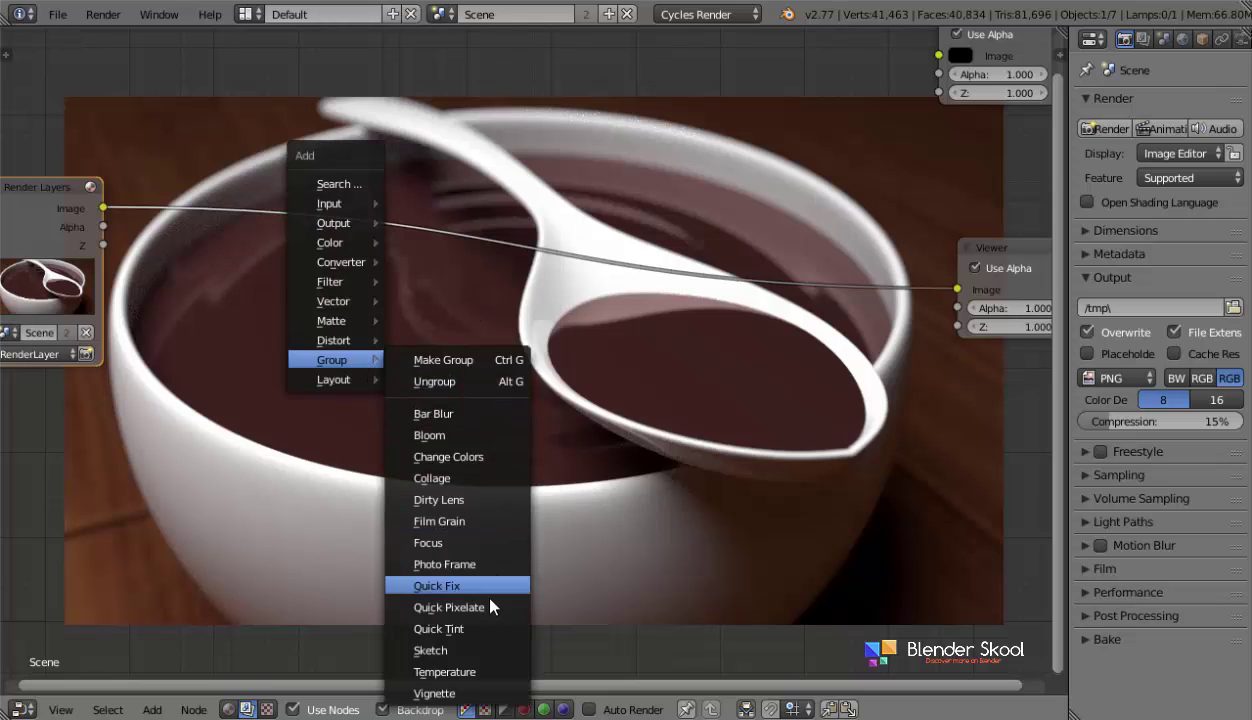
click(497, 672)
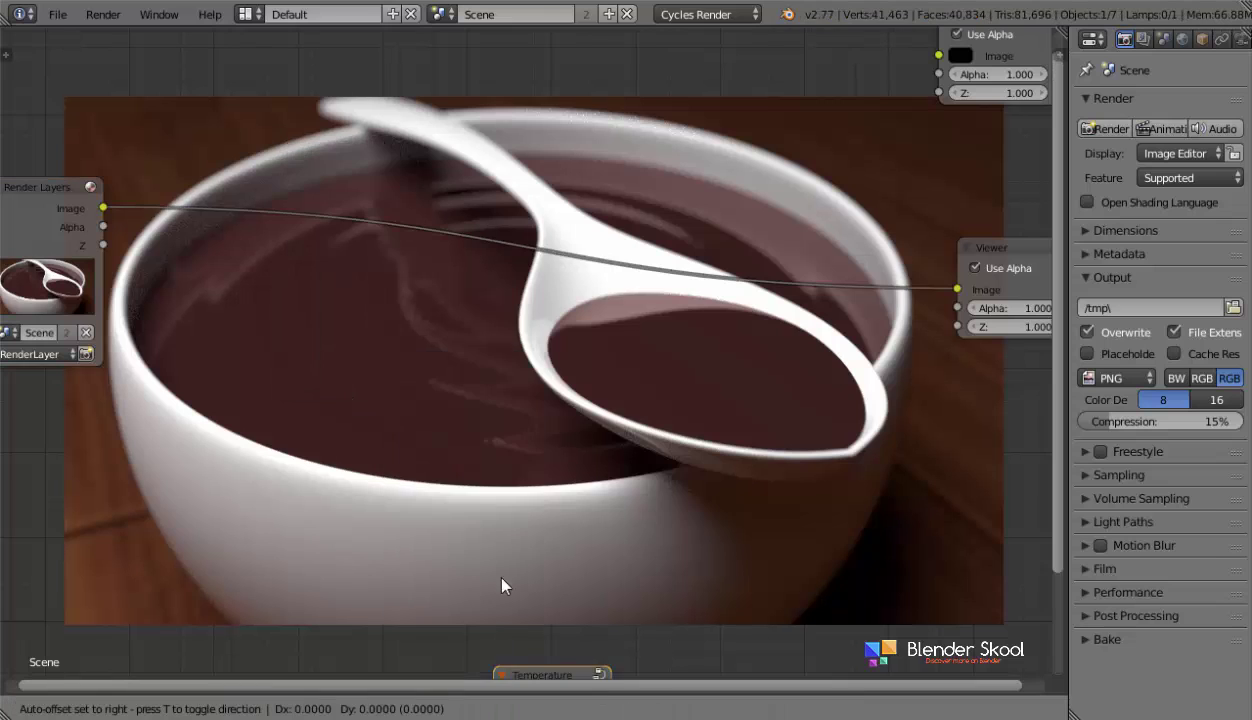
click(272, 190)
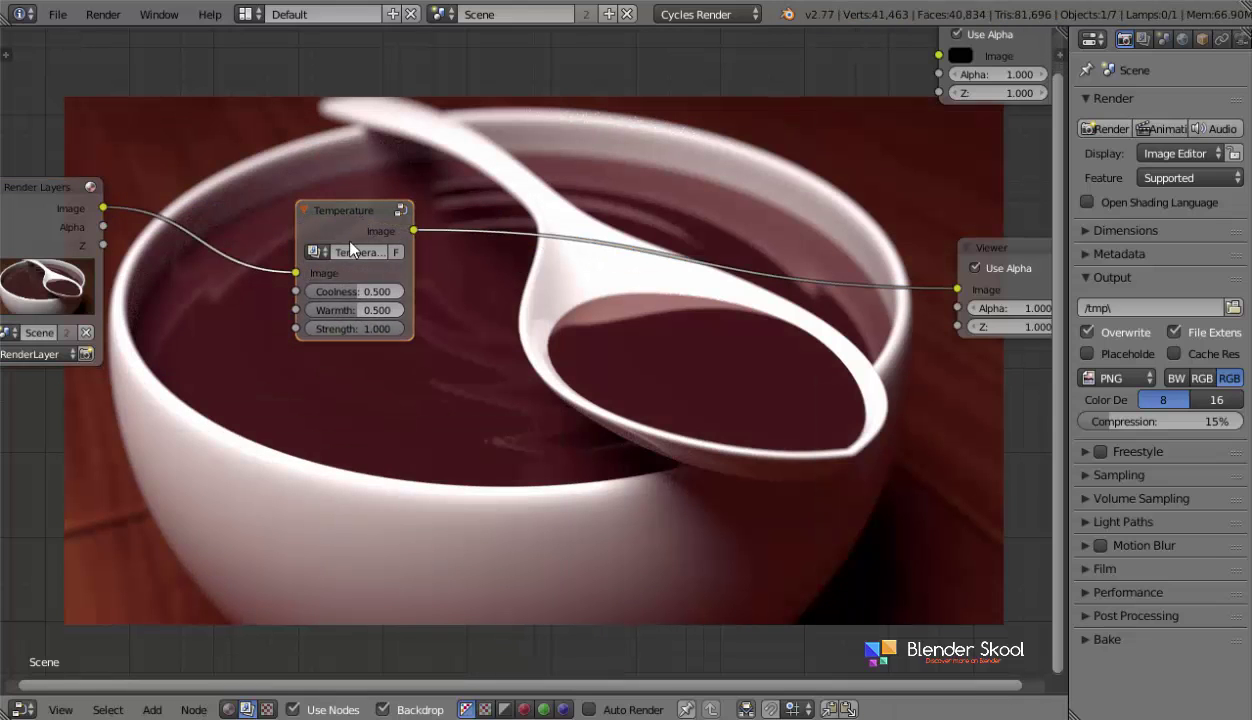
key(BackSpace)
Step: Insert a Sketch group node between Temperature and Viewer, and lower its thickness to 0.000
middle_drag(413, 319, 394, 286)
key(shift+a)
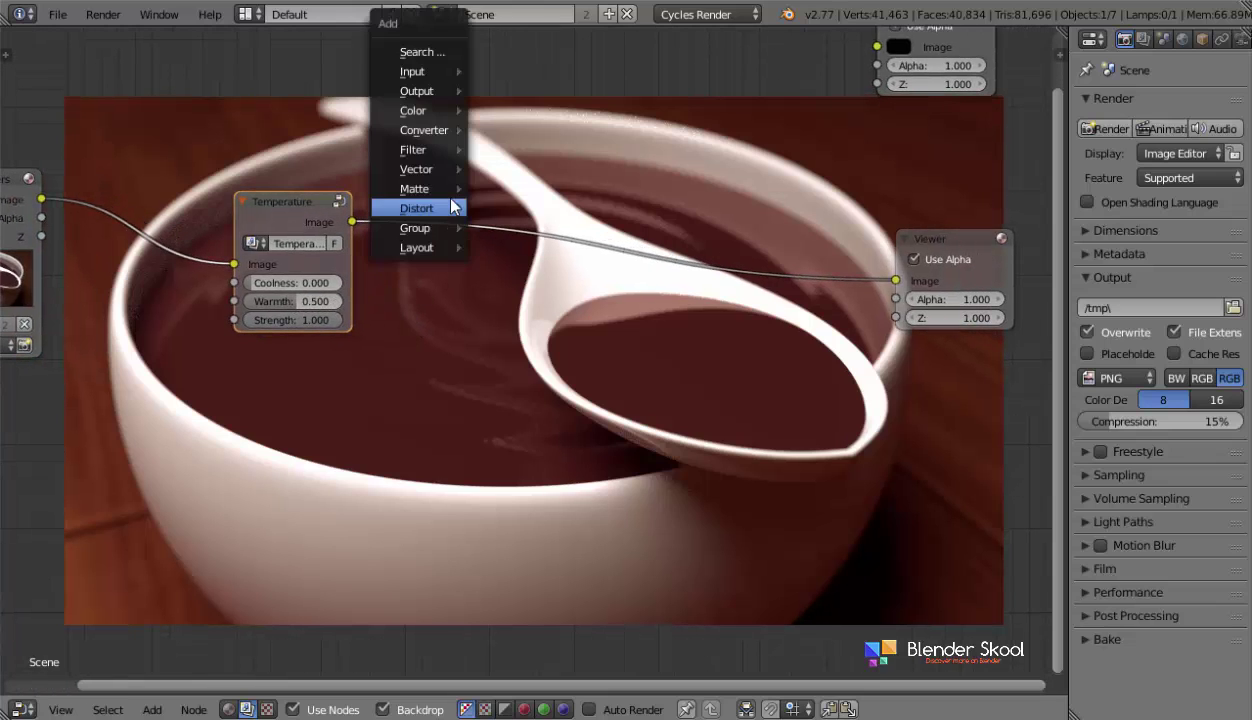
mouse_move(458, 228)
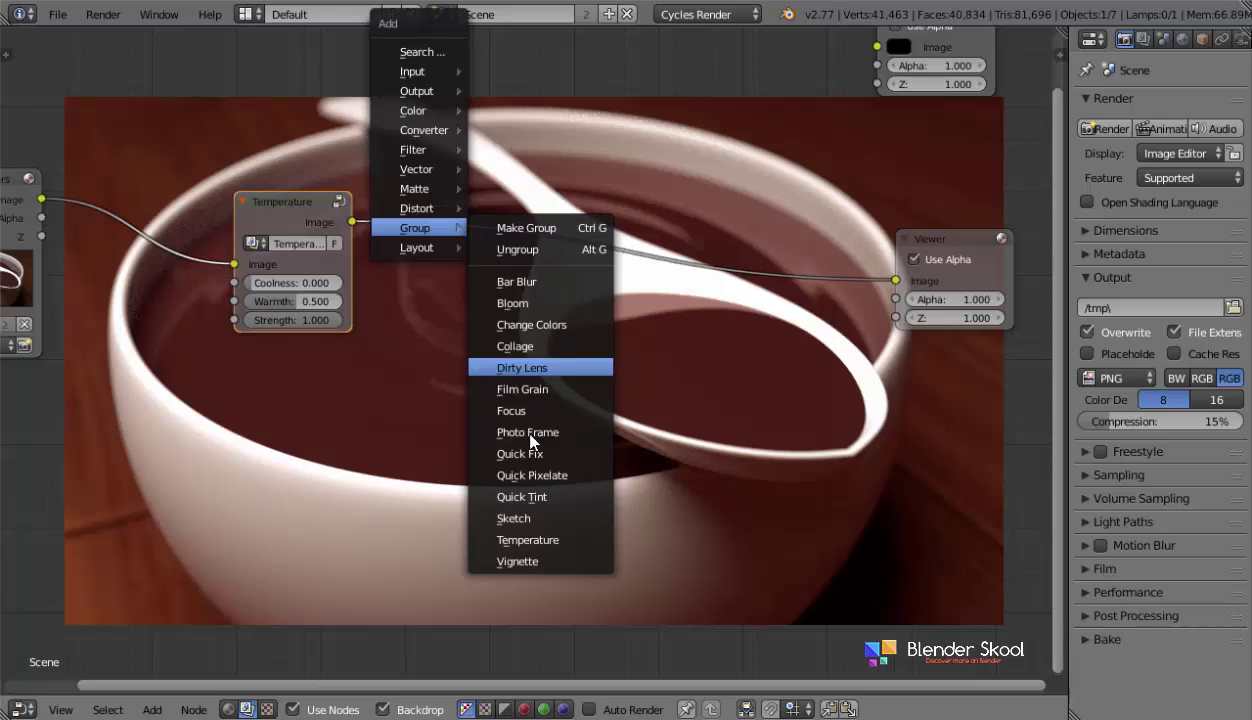
click(527, 524)
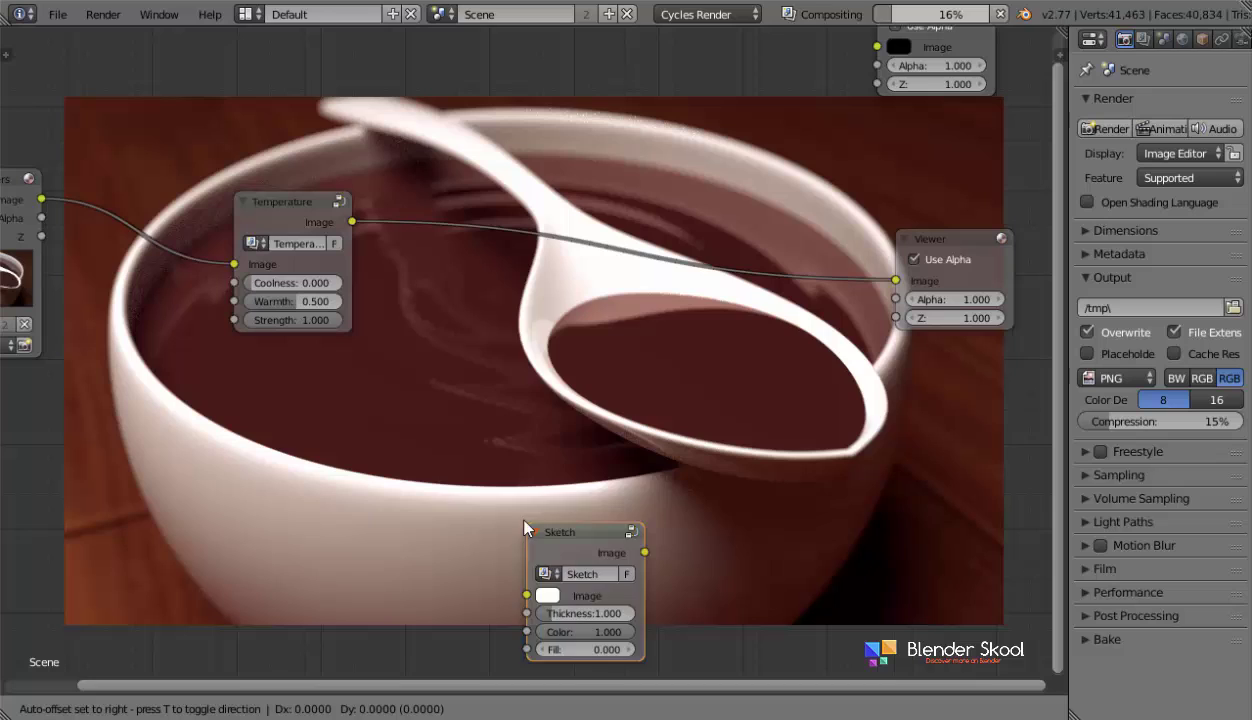
click(496, 367)
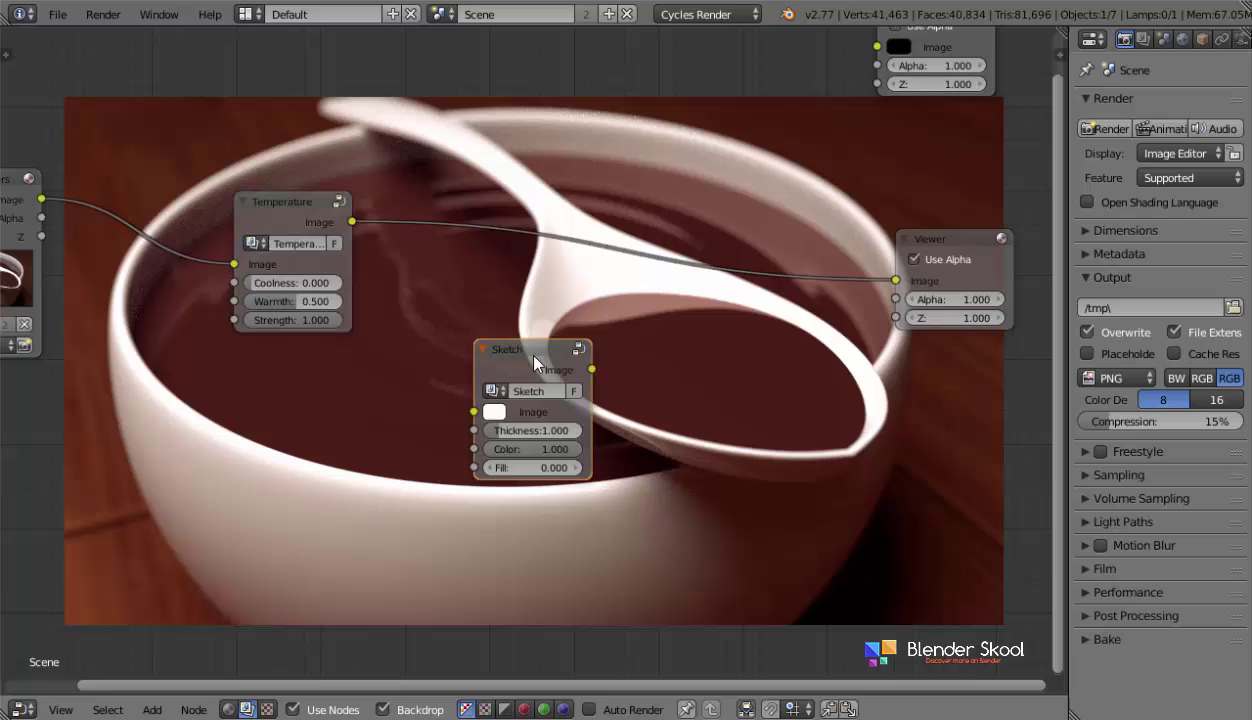
drag(508, 336, 510, 212)
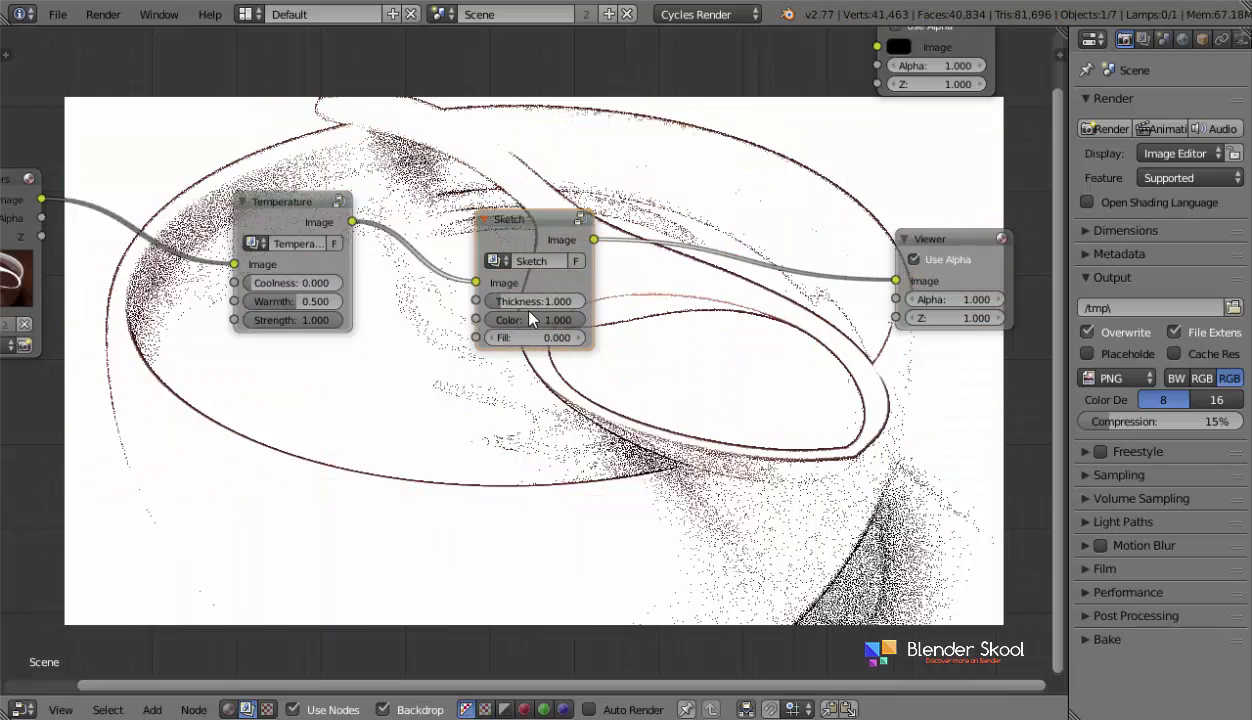
drag(528, 301, 480, 301)
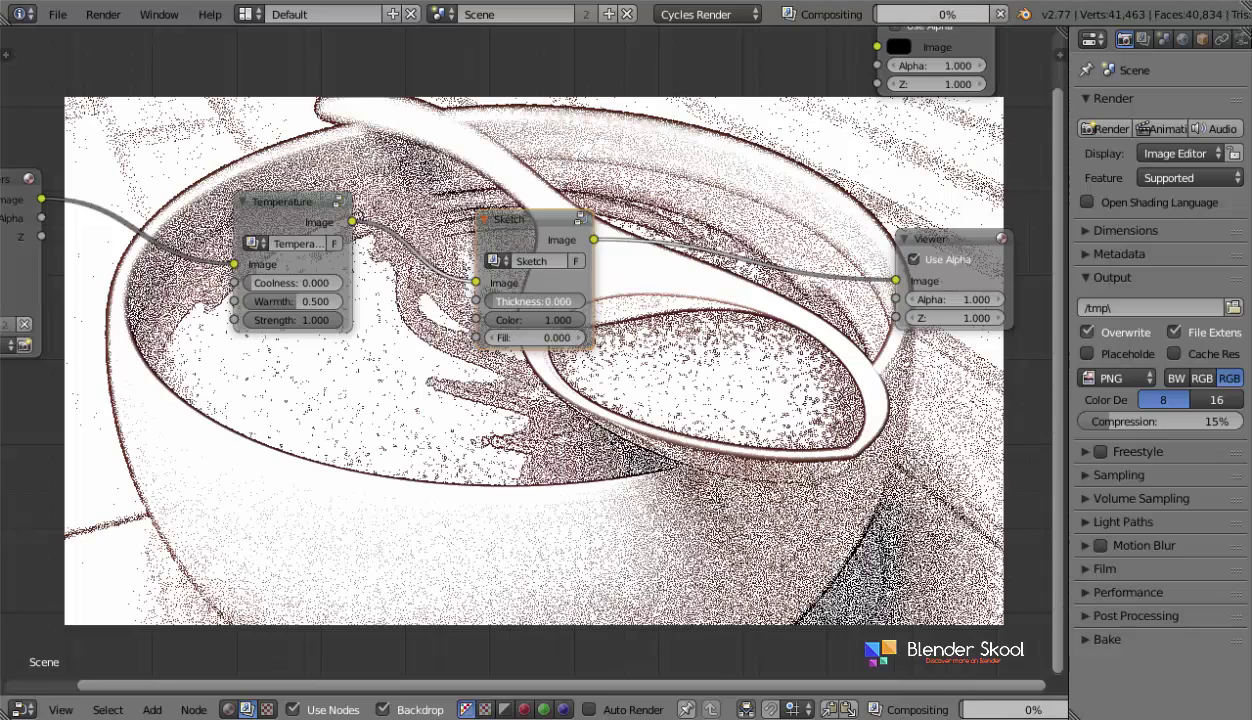
Step: Reconnect the Temperature node directly to the Viewer and delete the Sketch node
mouse_move(352, 221)
mouse_down()
mouse_move(900, 300)
mouse_move(897, 283)
mouse_up()
click(513, 212)
key(x)
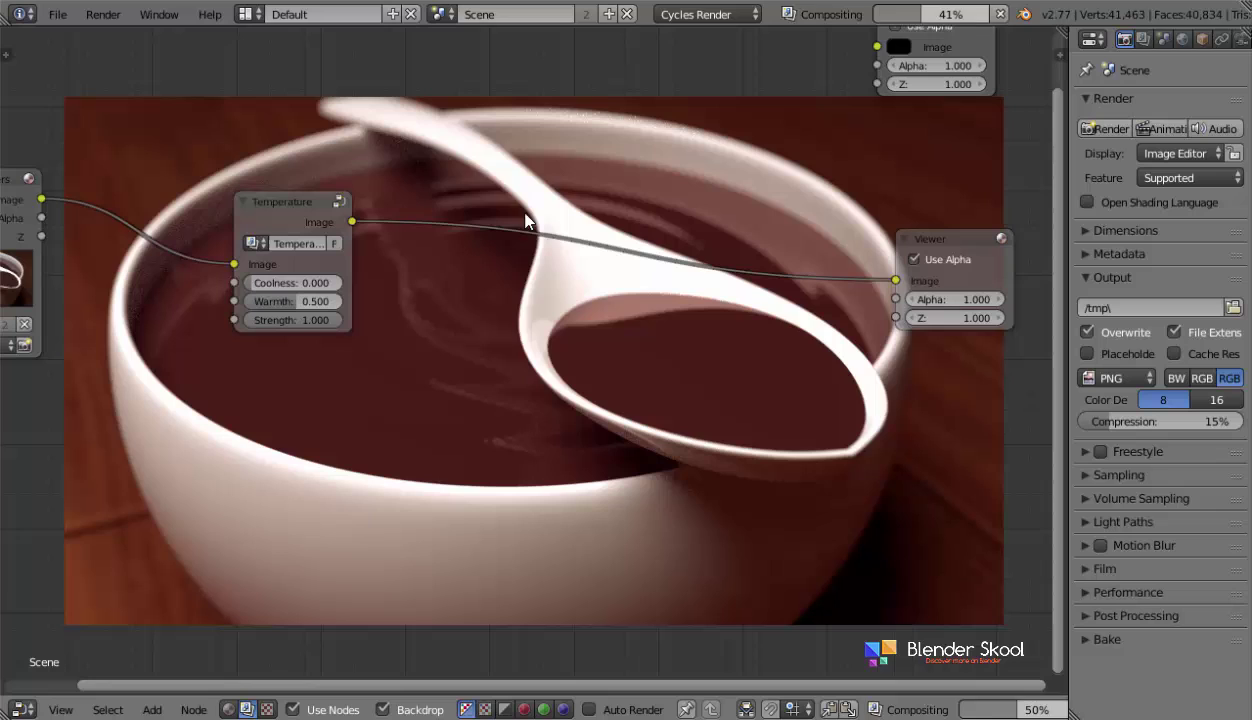
Step: Insert a Vignette group node on the link between the Temperature and Viewer nodes
key(shift+a)
mouse_move(528, 373)
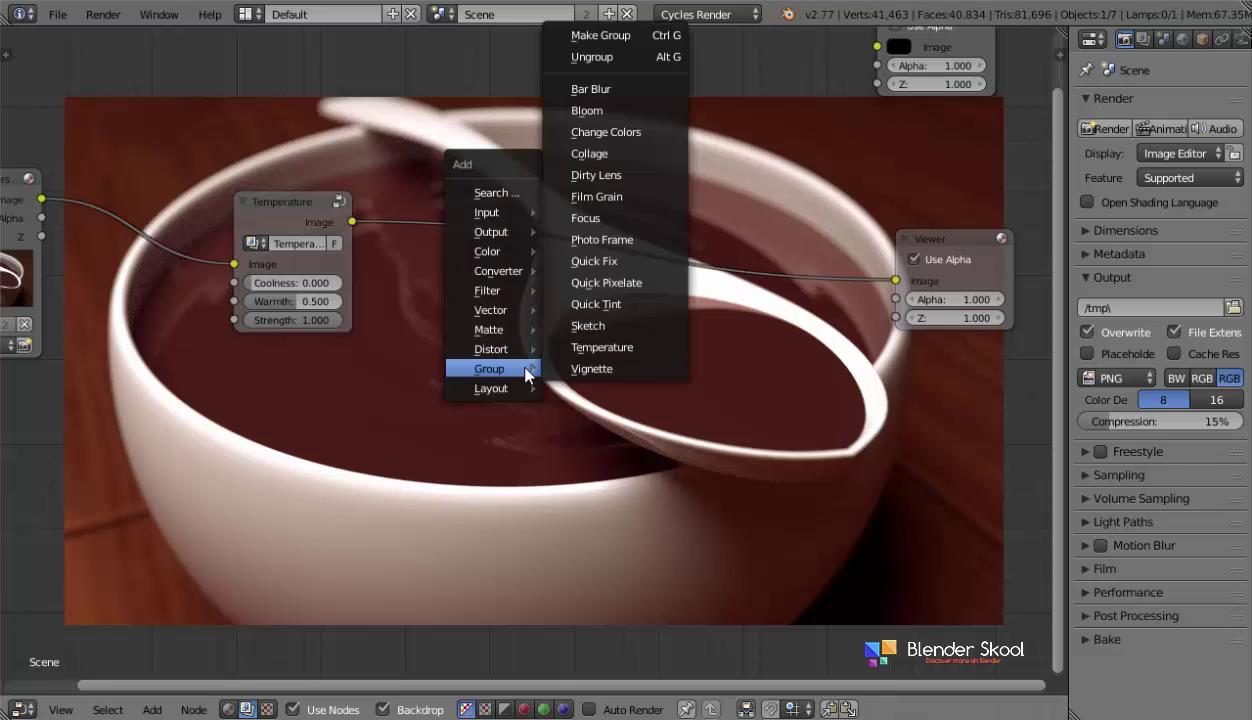
click(588, 368)
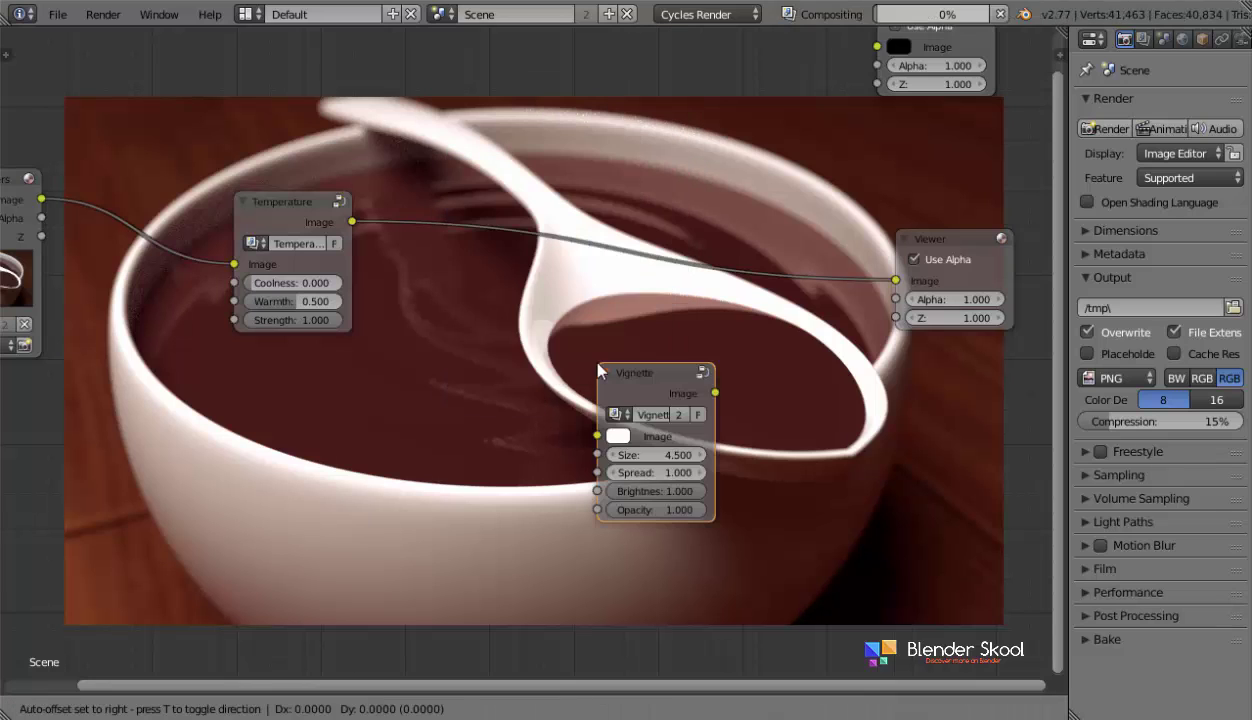
click(470, 203)
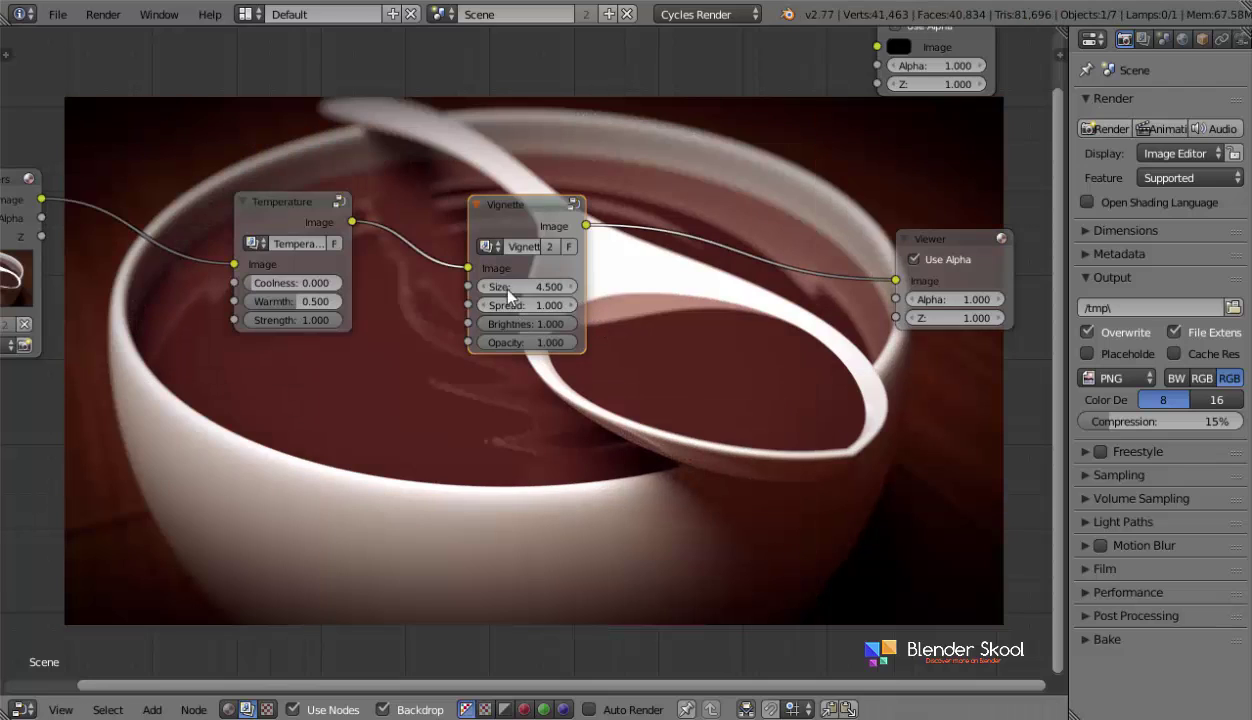
Step: Insert a Film Grain group node on the link between the Vignette and Viewer nodes
middle_drag(507, 288, 415, 212)
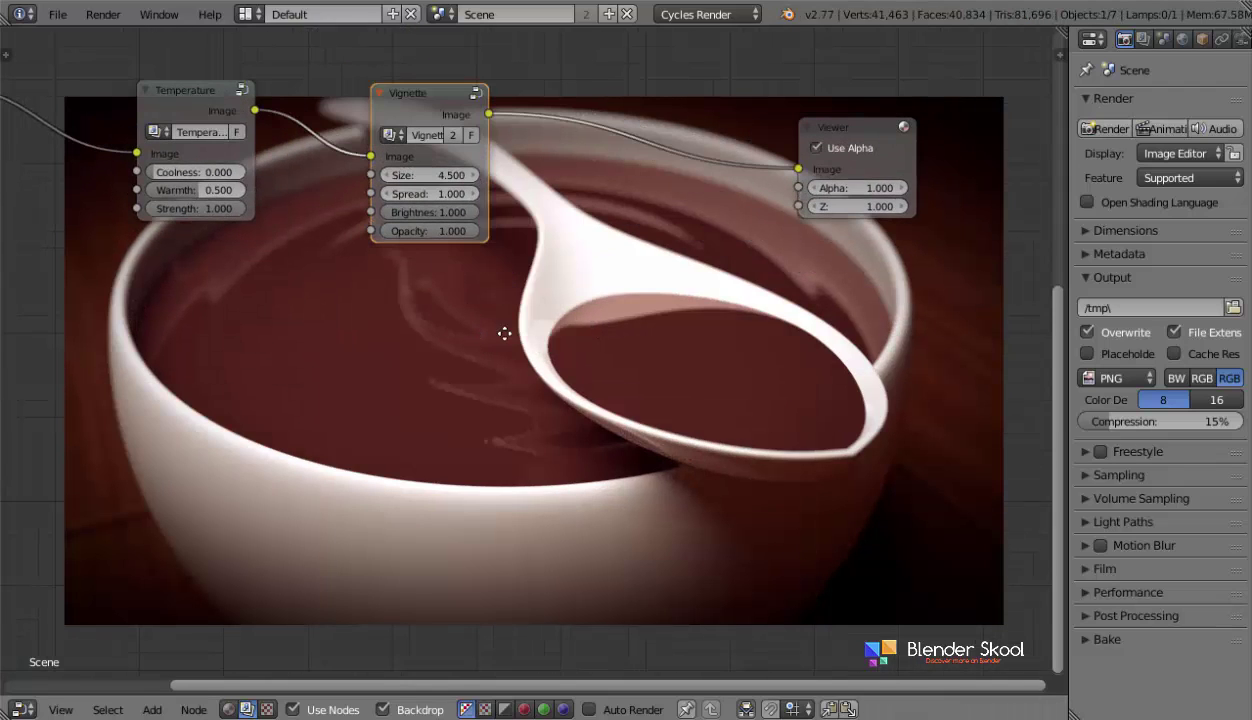
middle_drag(504, 333, 629, 382)
key(shift+a)
mouse_move(560, 228)
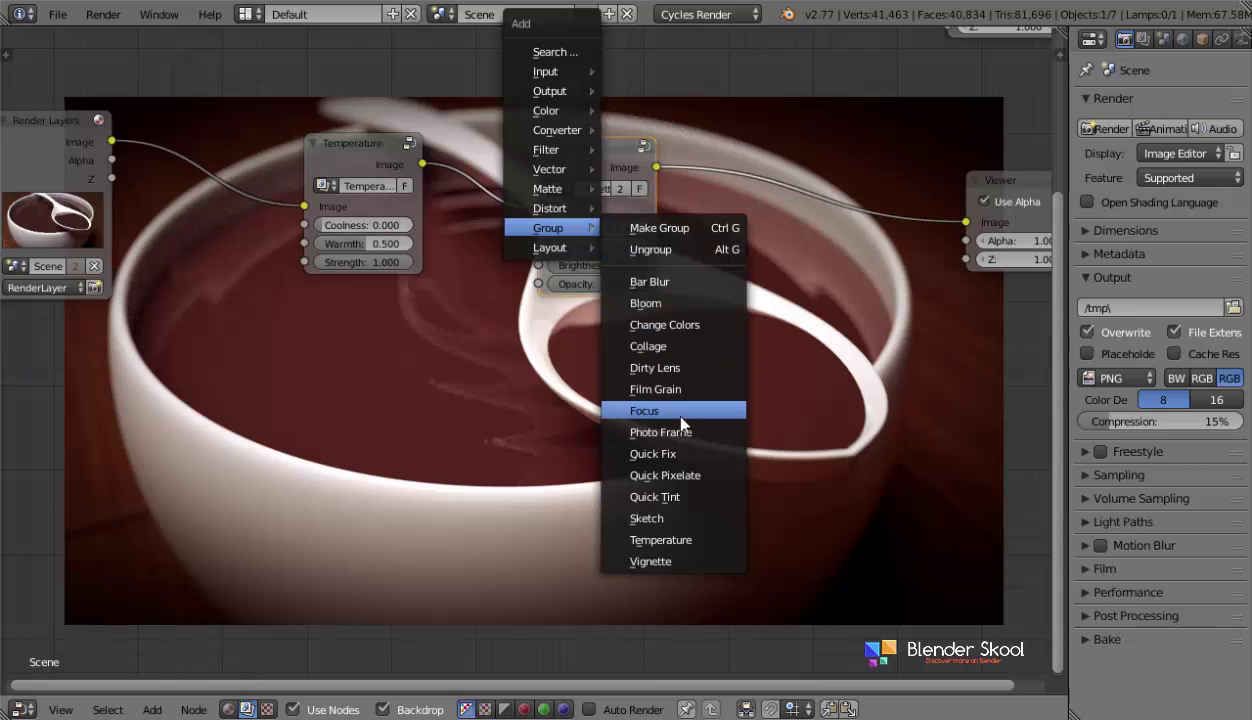
click(686, 389)
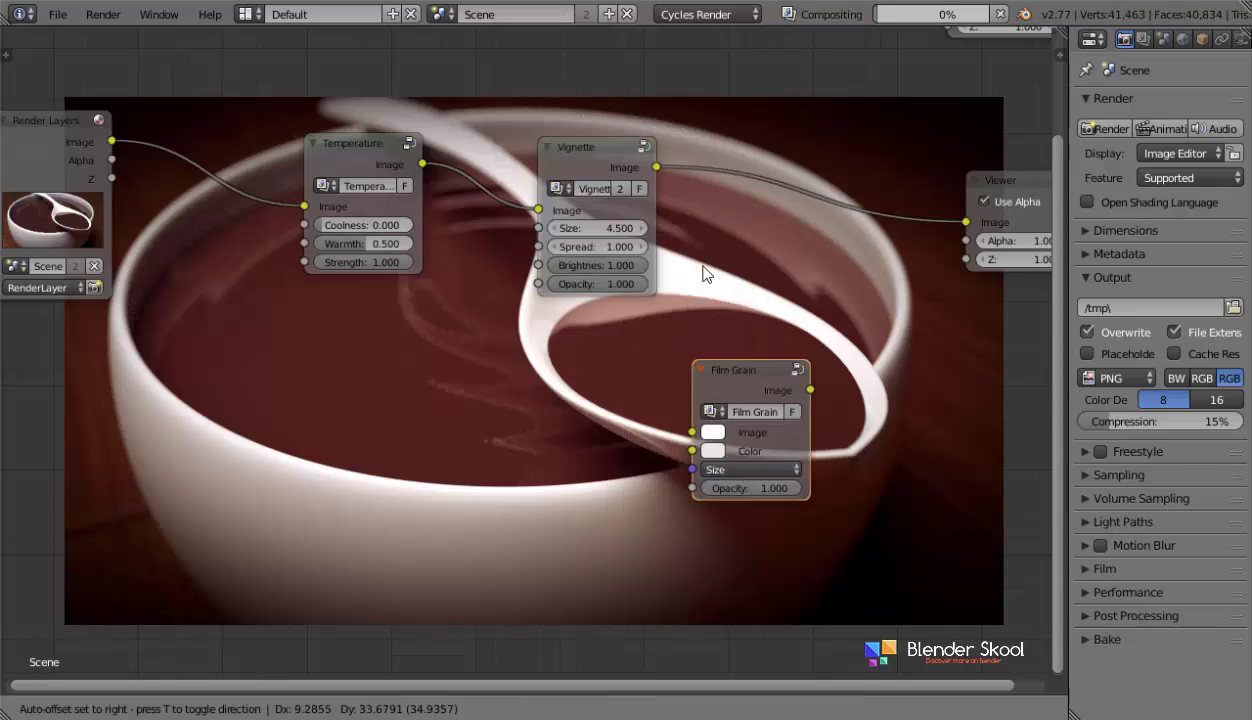
click(752, 118)
Step: Reconnect the Vignette node directly to the Viewer and delete the Film Grain node
middle_drag(687, 295, 648, 290)
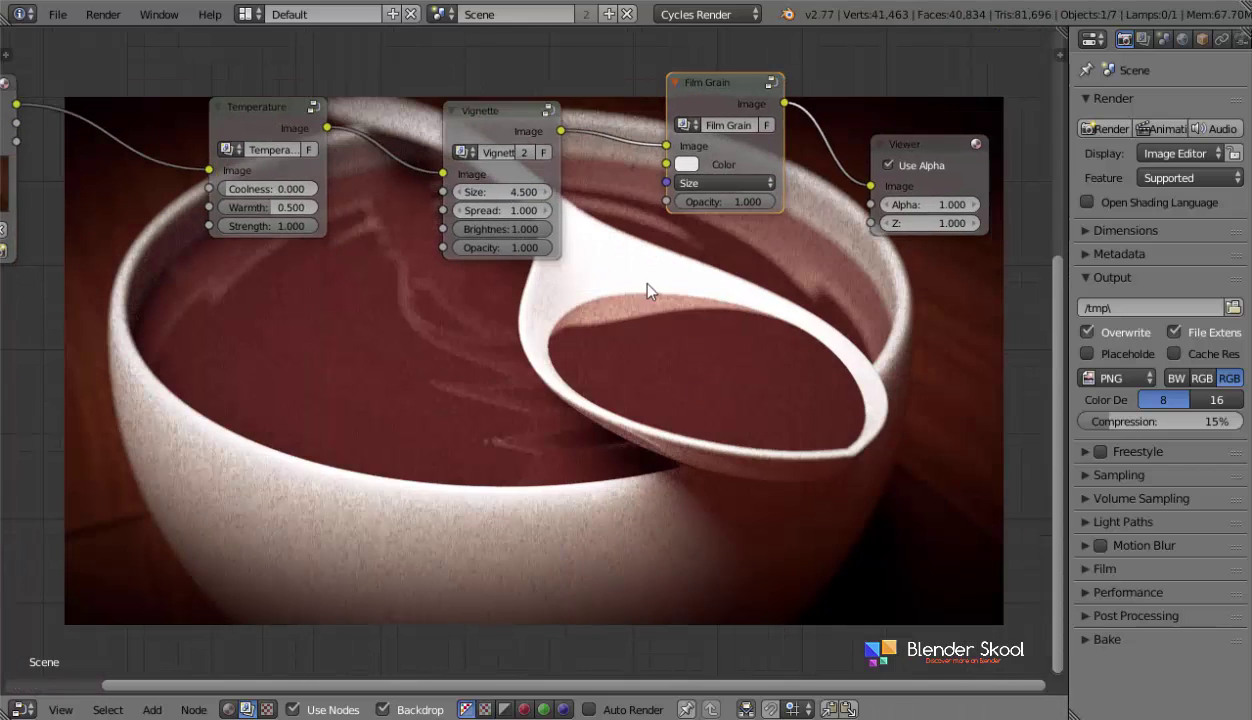
drag(560, 129, 870, 186)
key(x)
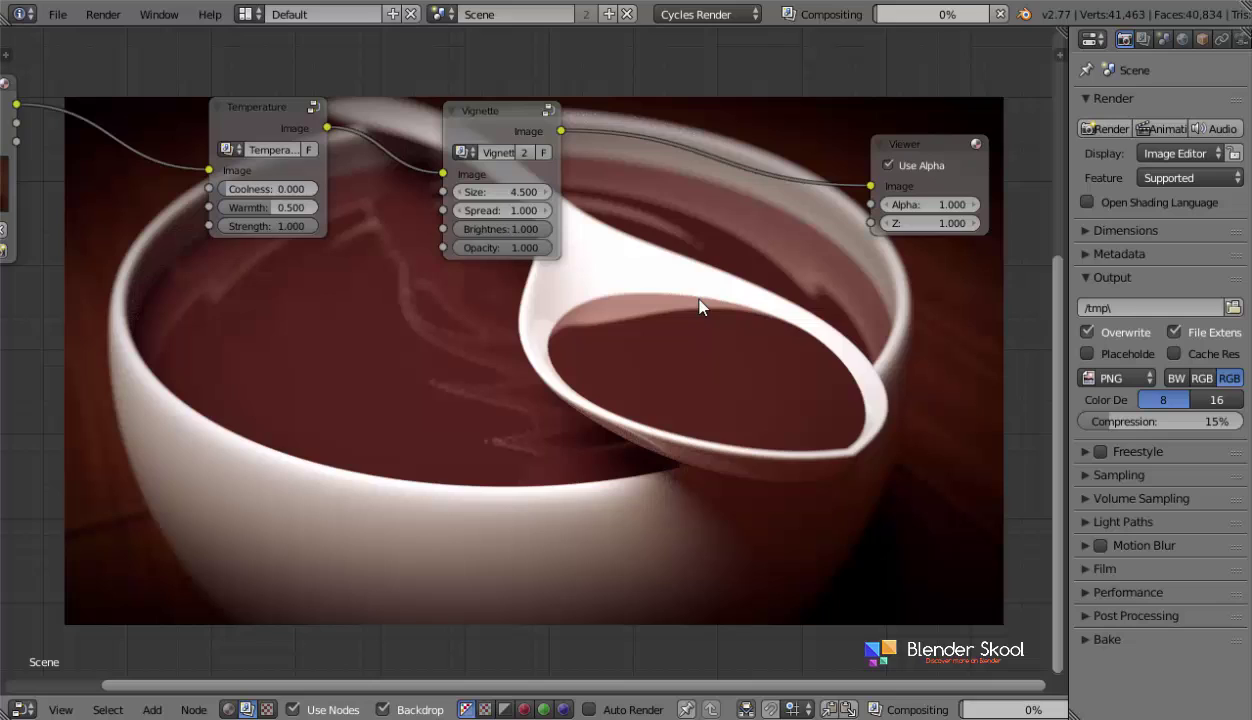
key(shift+a)
mouse_move(665, 306)
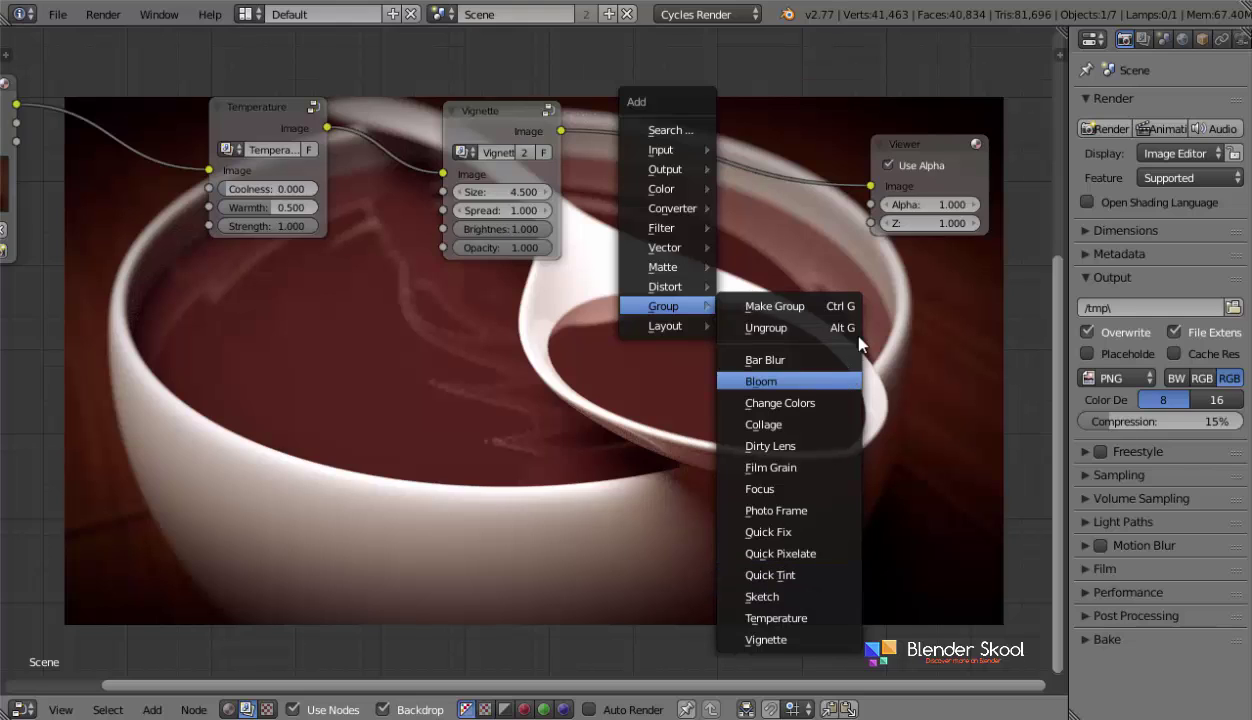
key(Escape)
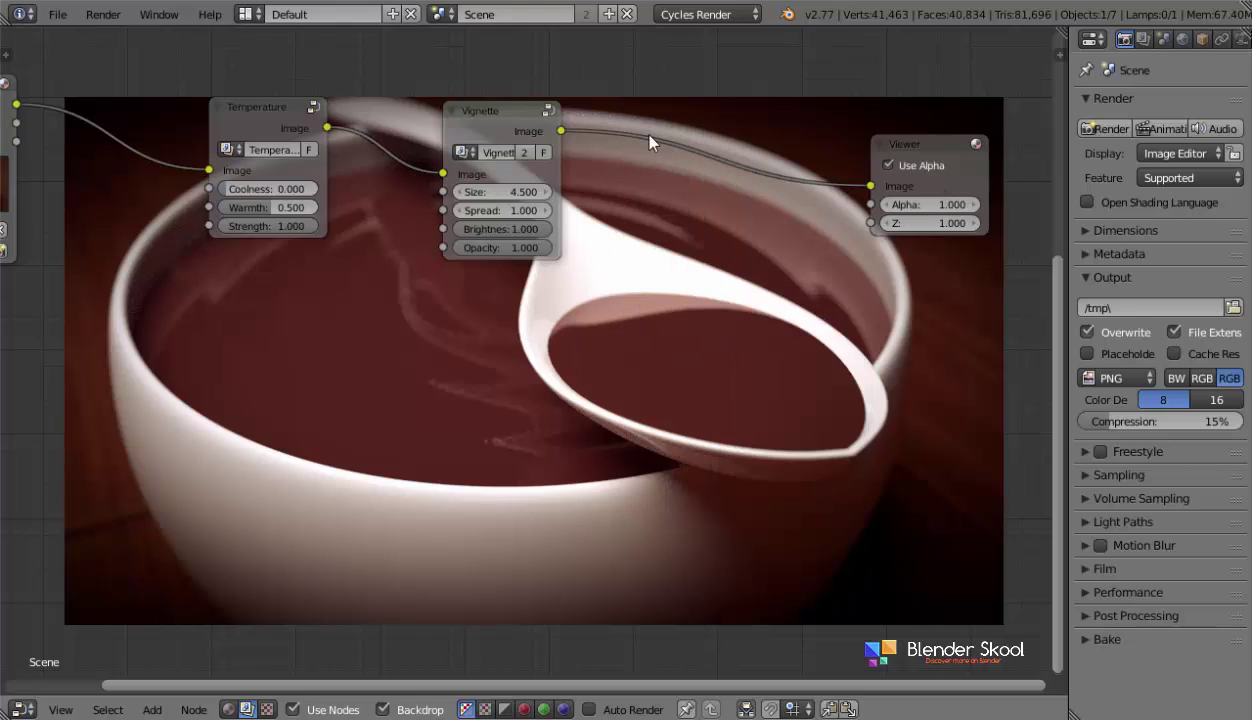
Step: Check the Photo Editing Nodes add-on's details in the user preferences, including its documentation and bug-report links, and close them
click(54, 17)
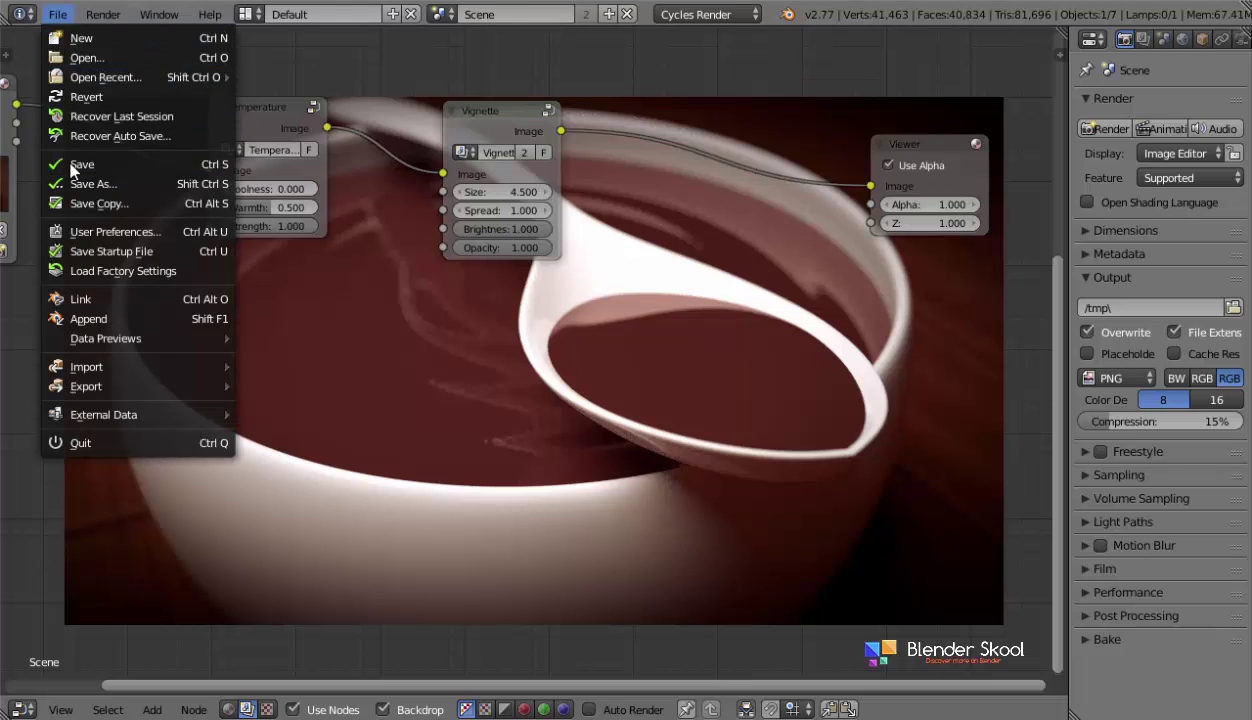
click(100, 231)
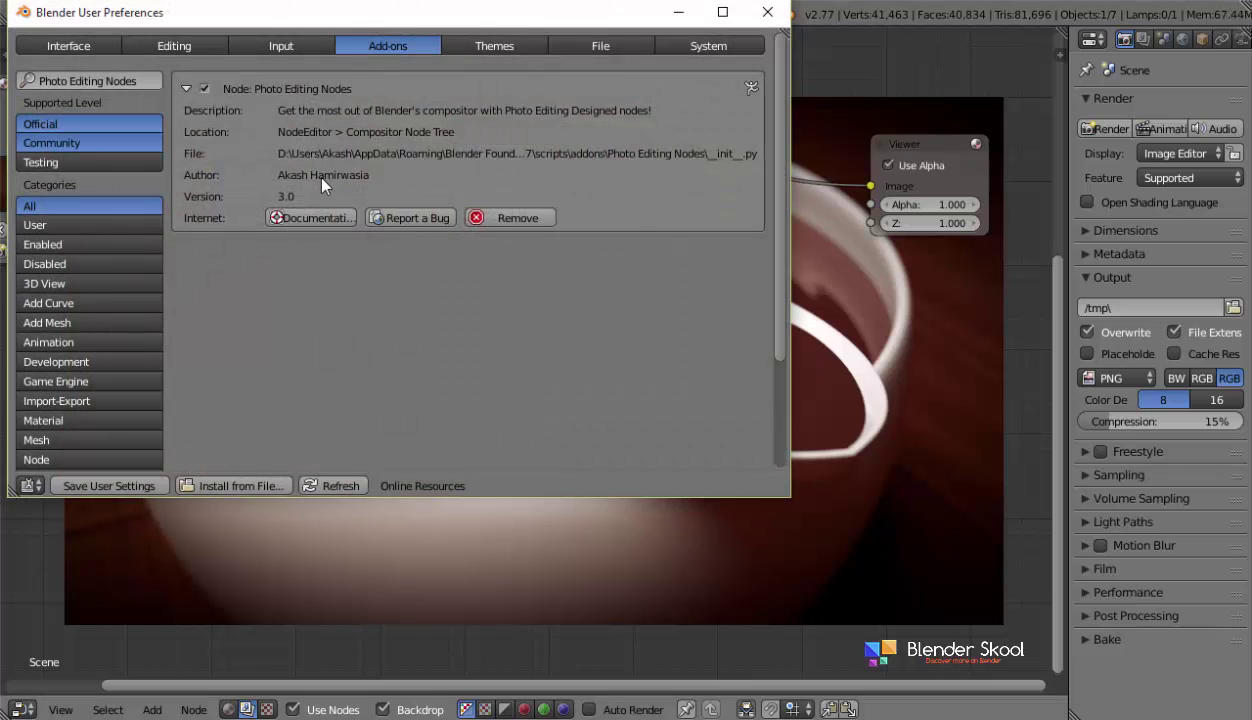
click(768, 13)
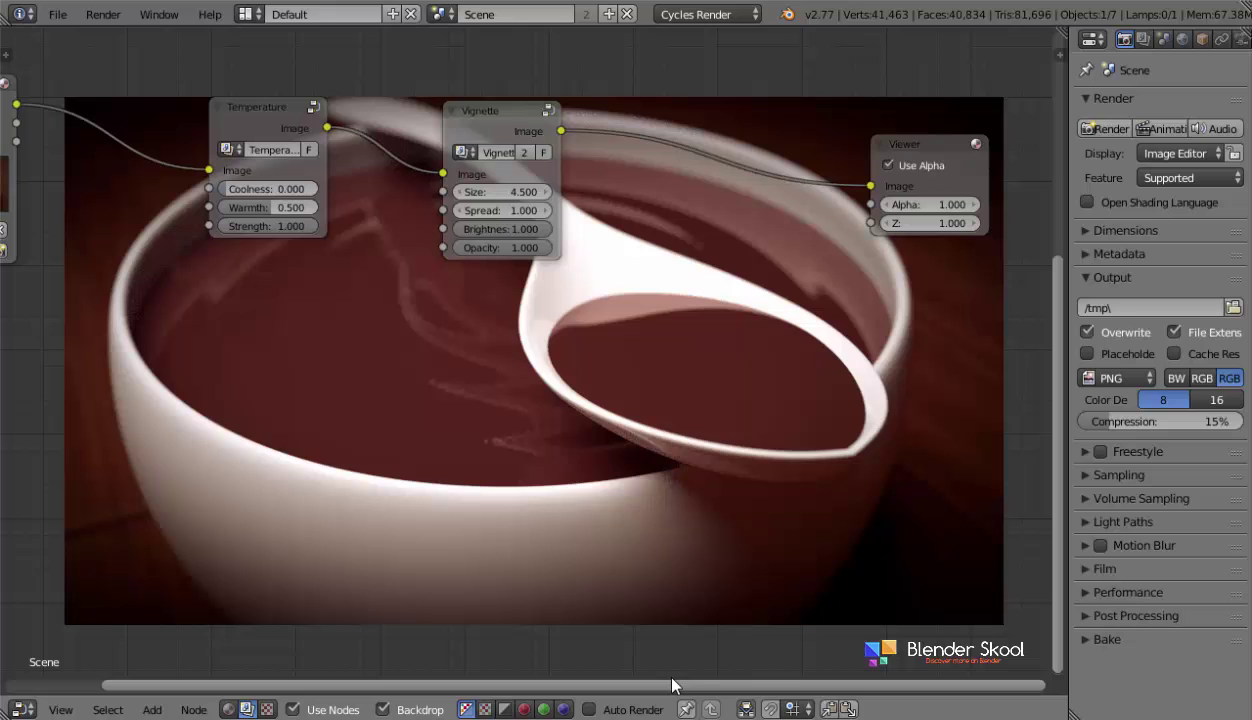
key(Home)
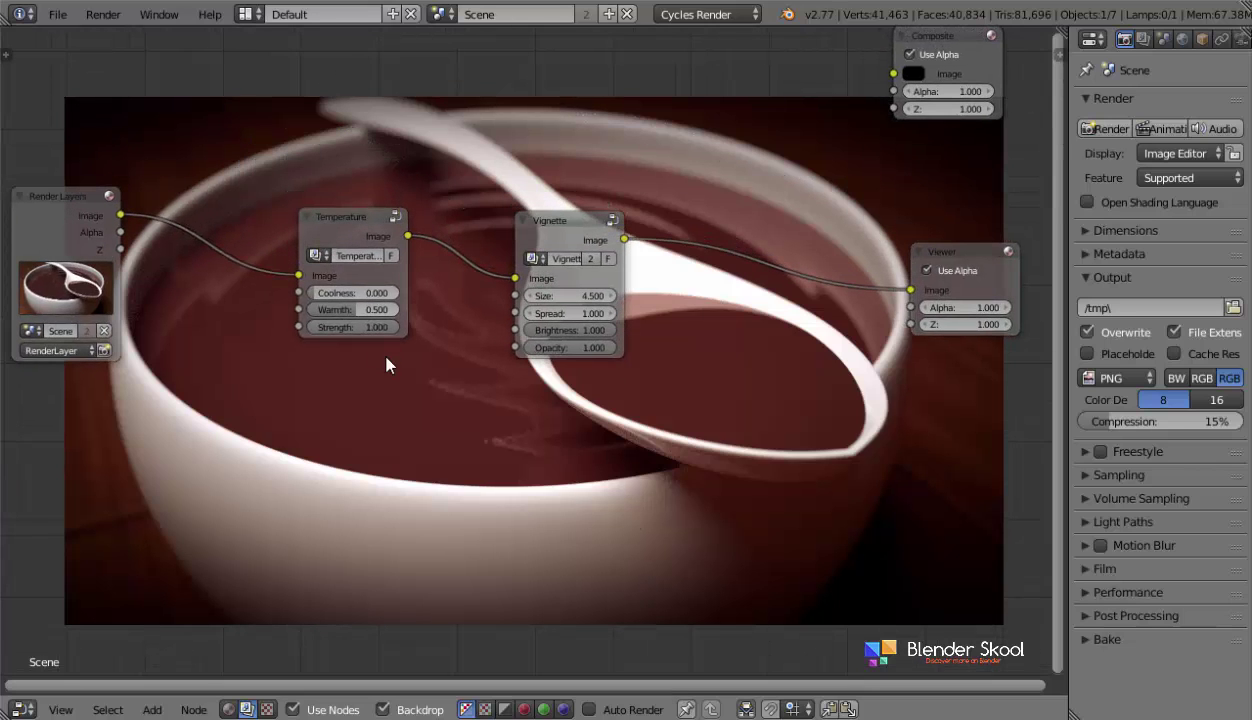
scroll(304, 336, up, 2)
scroll(303, 350, down, 2)
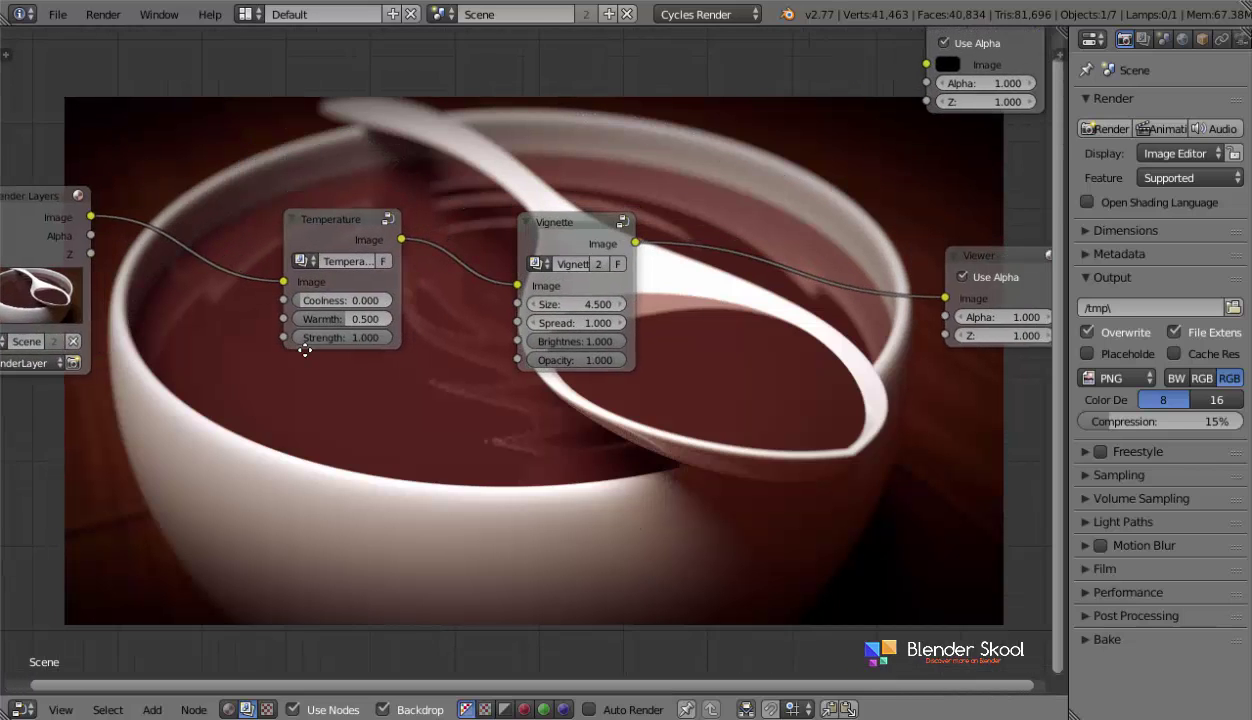